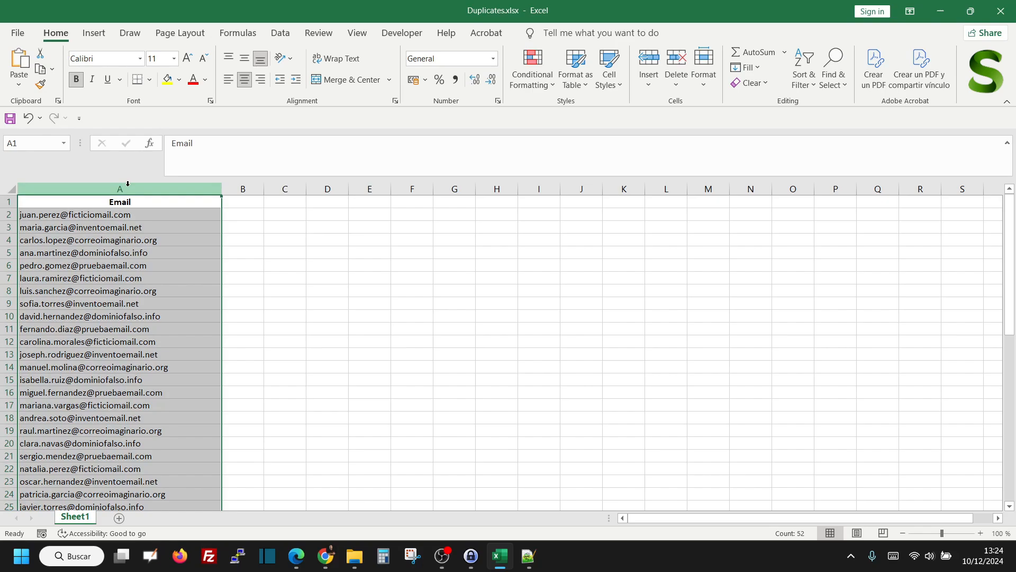
Highlight the duplicate values in the Email column with Light Red Fill with Dark Red Text
left_click(534, 80)
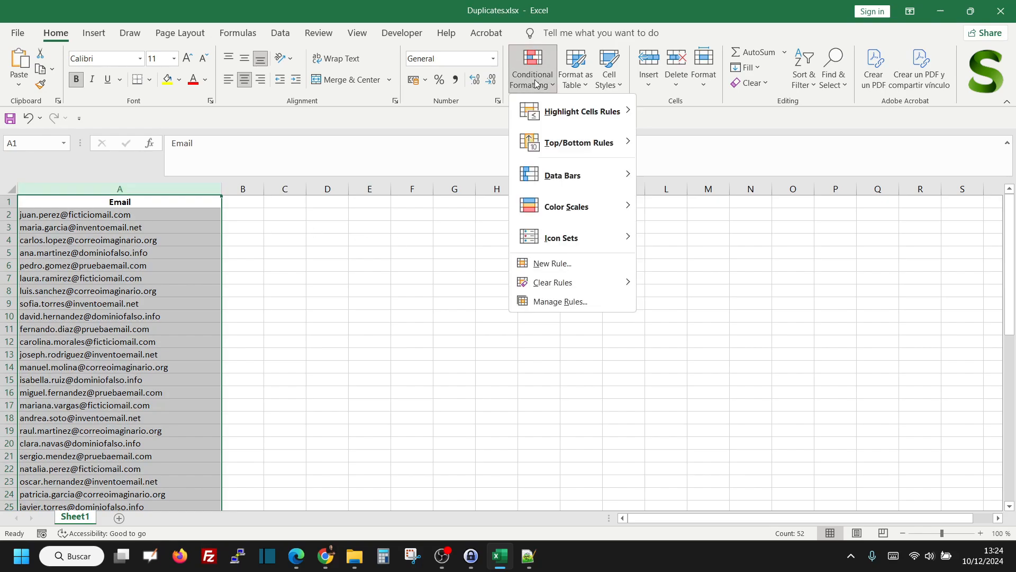
mouse_move(552, 109)
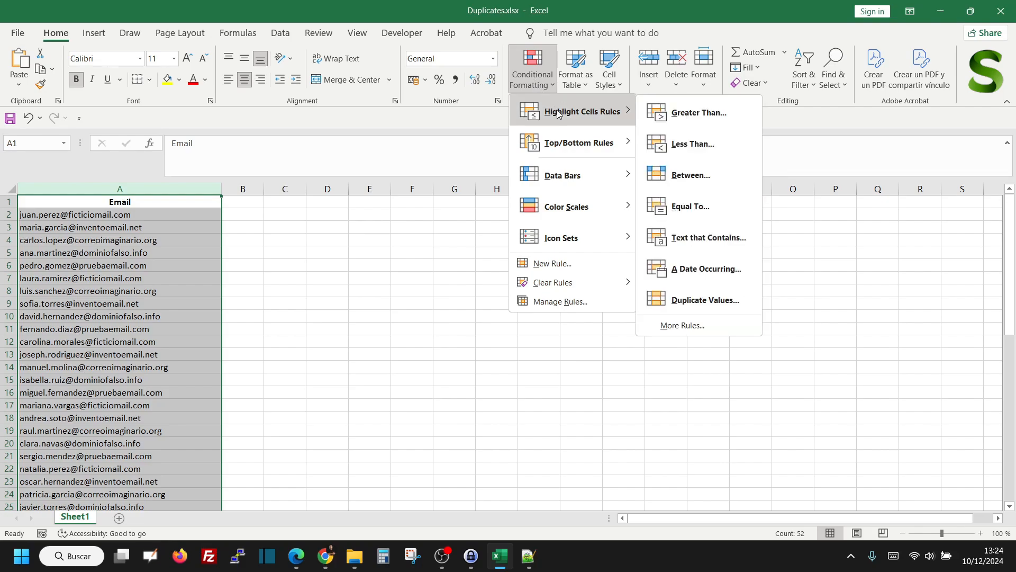
left_click(708, 303)
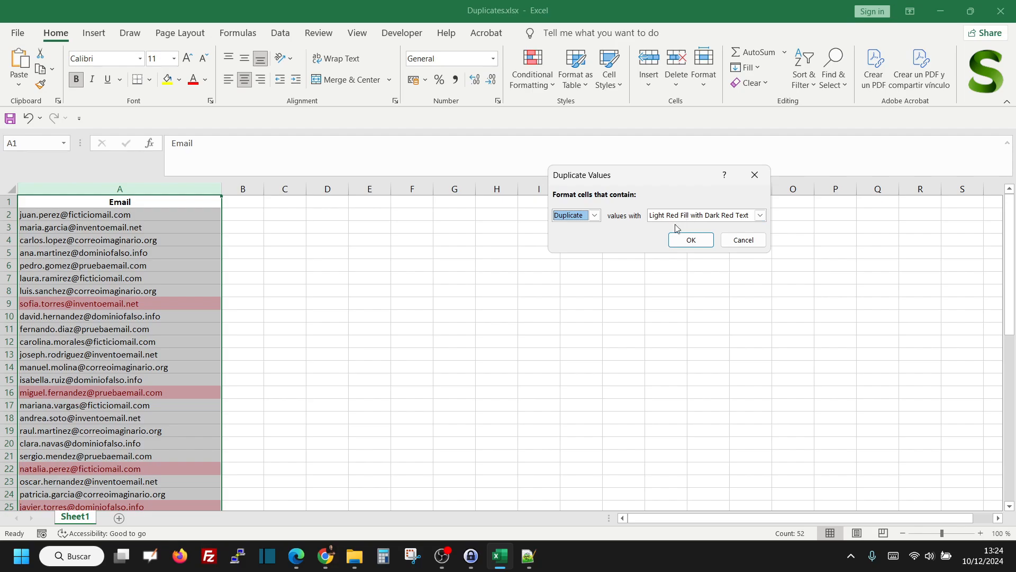
left_click(690, 241)
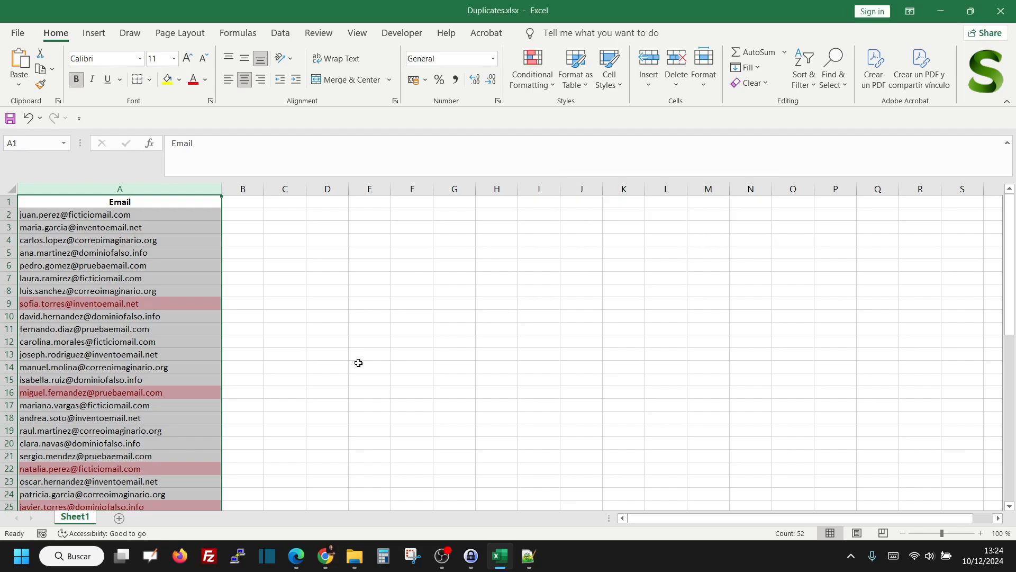
left_click(300, 382)
Look through the whole email list for the entries highlighted as duplicates
scroll(264, 317, "down", 8)
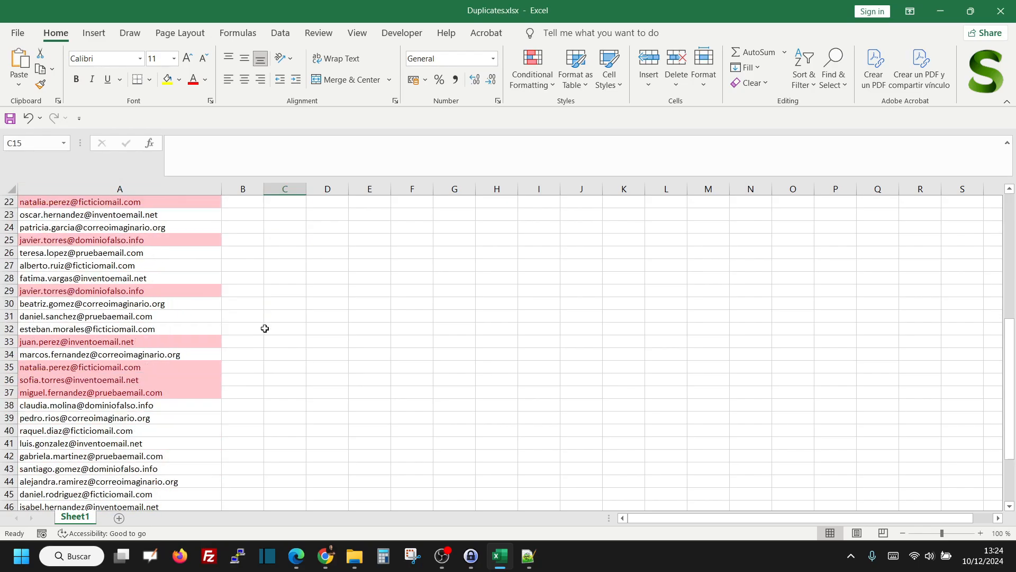
scroll(270, 340, "down", 3)
scroll(271, 340, "up", 11)
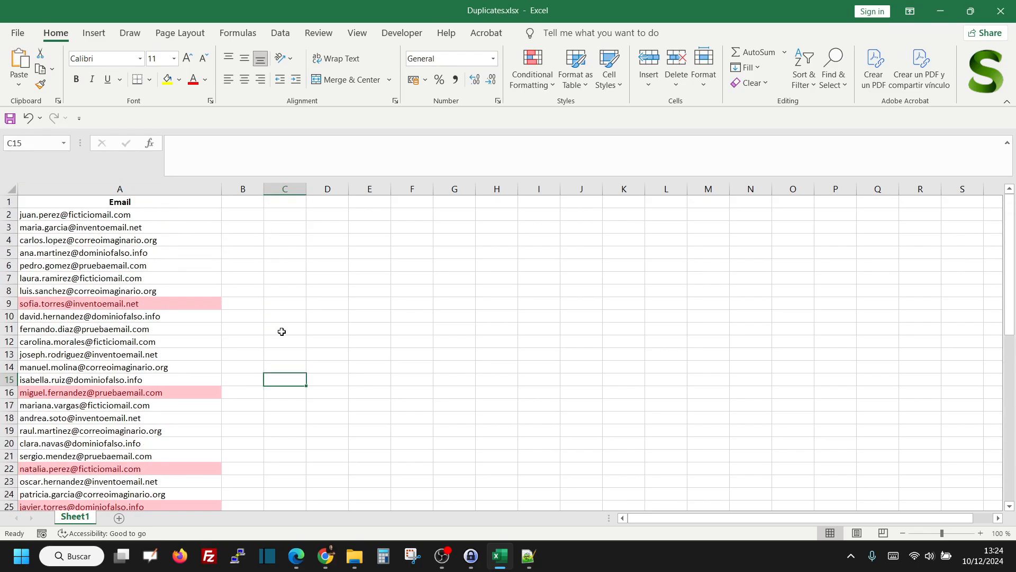
scroll(195, 341, "down", 3)
scroll(199, 343, "down", 9)
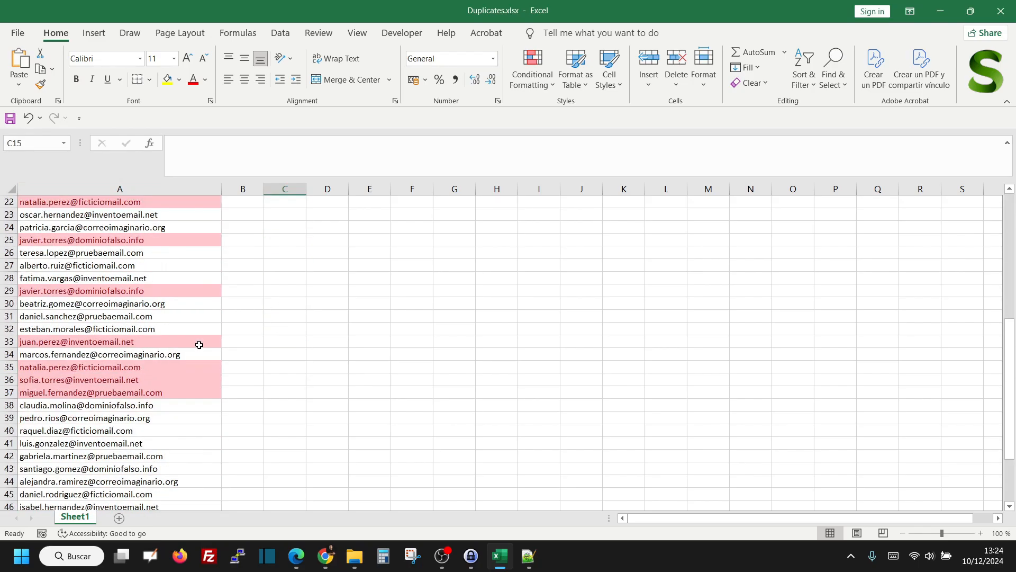
scroll(241, 334, "up", 12)
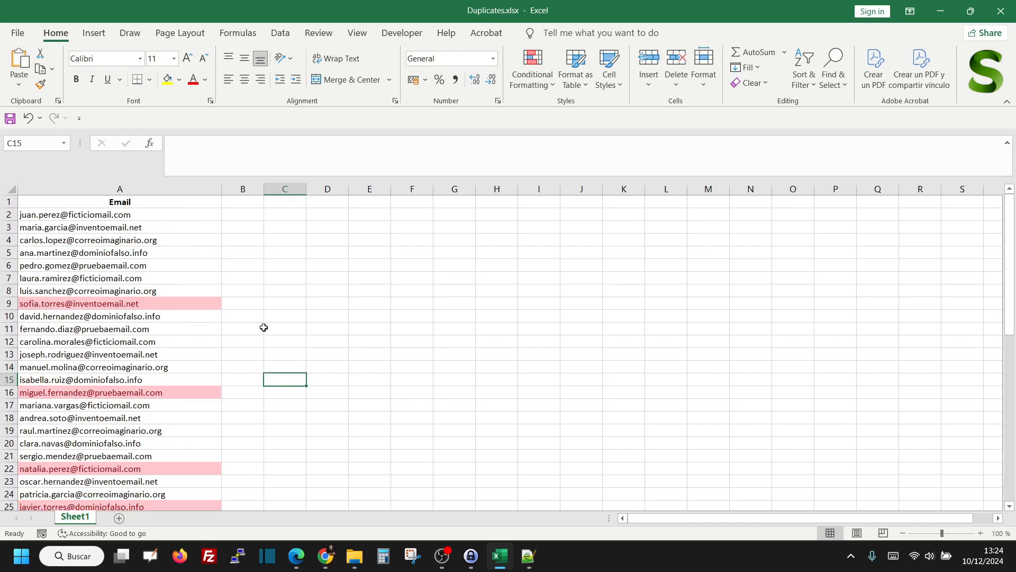
scroll(275, 315, "down", 10)
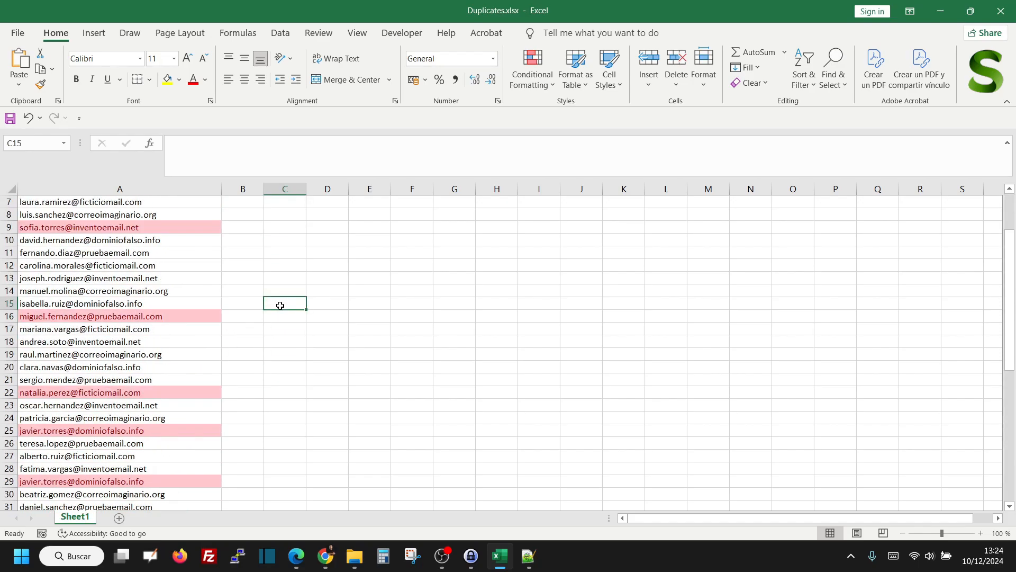
scroll(279, 312, "down", 2)
scroll(275, 309, "up", 12)
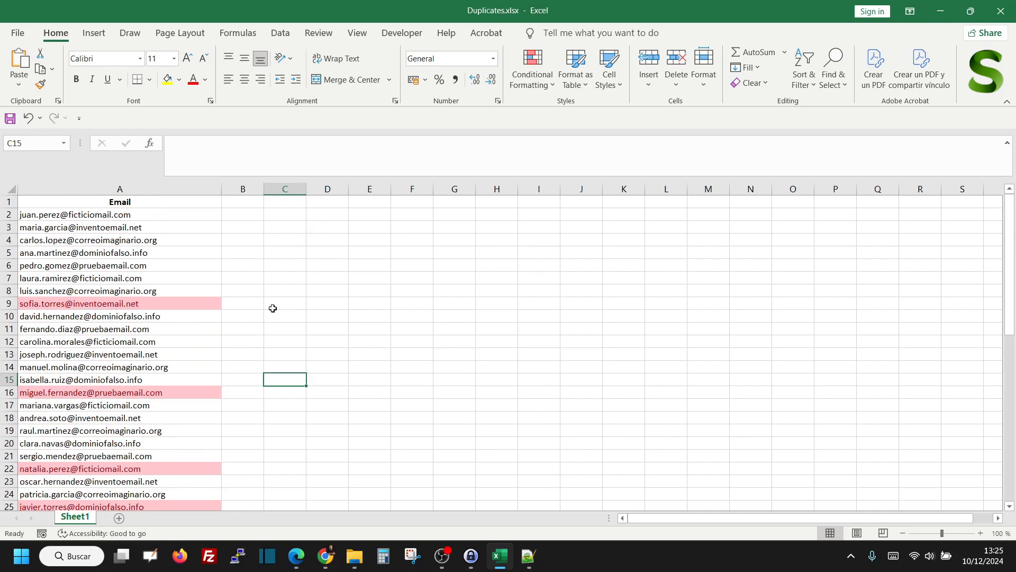
Compare the highlighted address in A9 with its repeated entry in A36
left_click(148, 305)
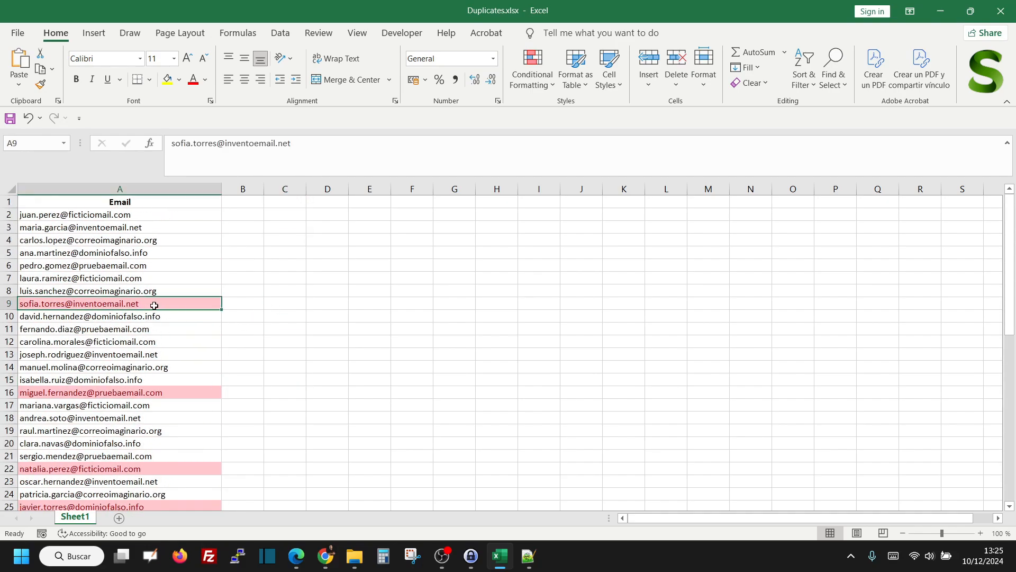
scroll(138, 323, "down", 1)
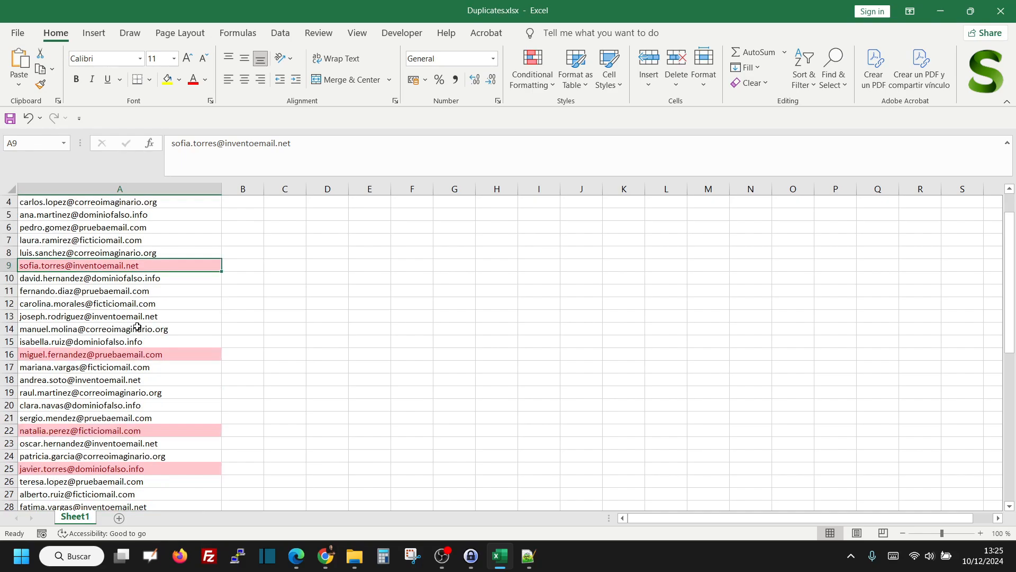
scroll(133, 320, "up", 1)
scroll(134, 308, "down", 1)
scroll(134, 309, "down", 4)
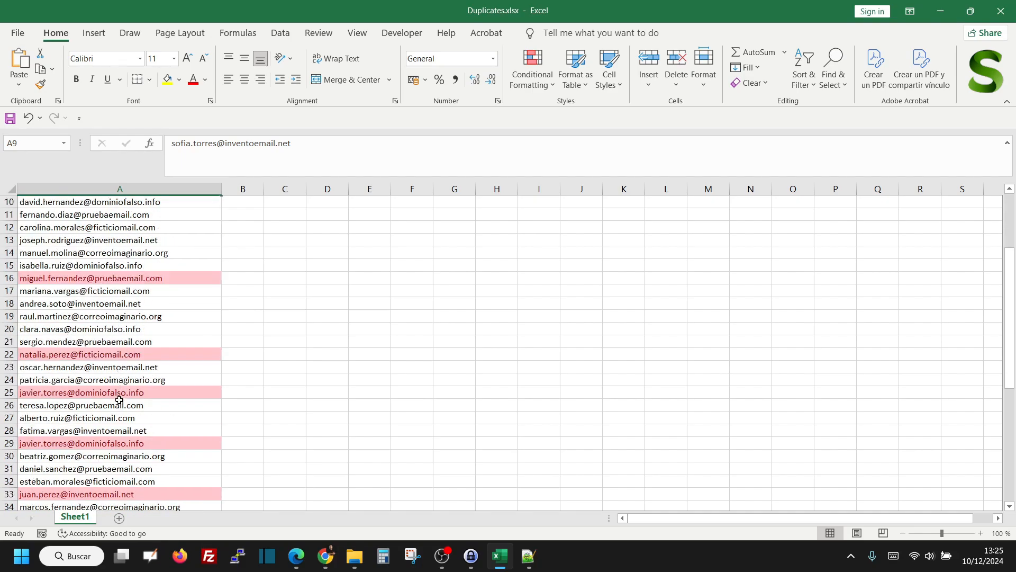
left_click(122, 458)
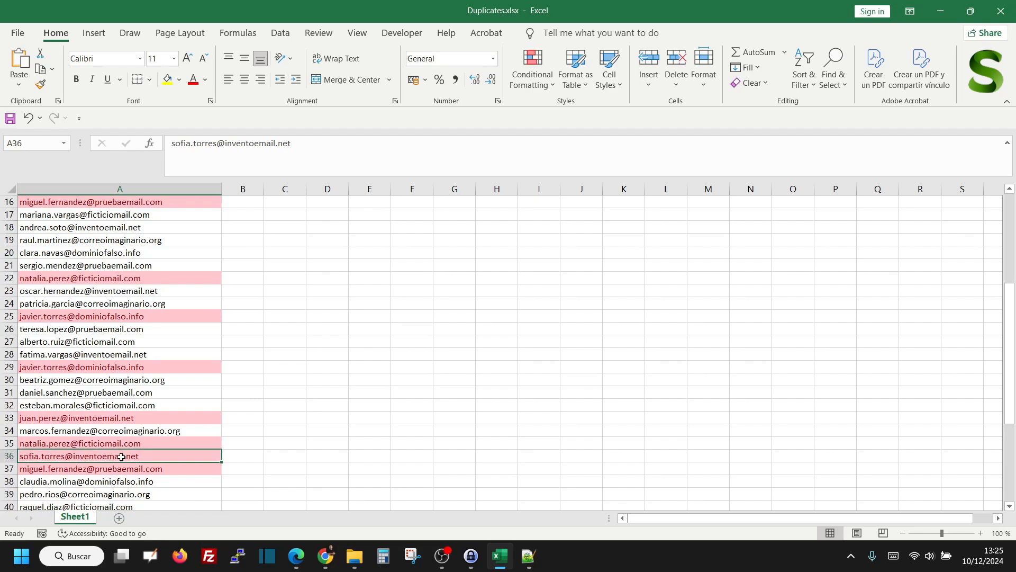
scroll(142, 433, "up", 5)
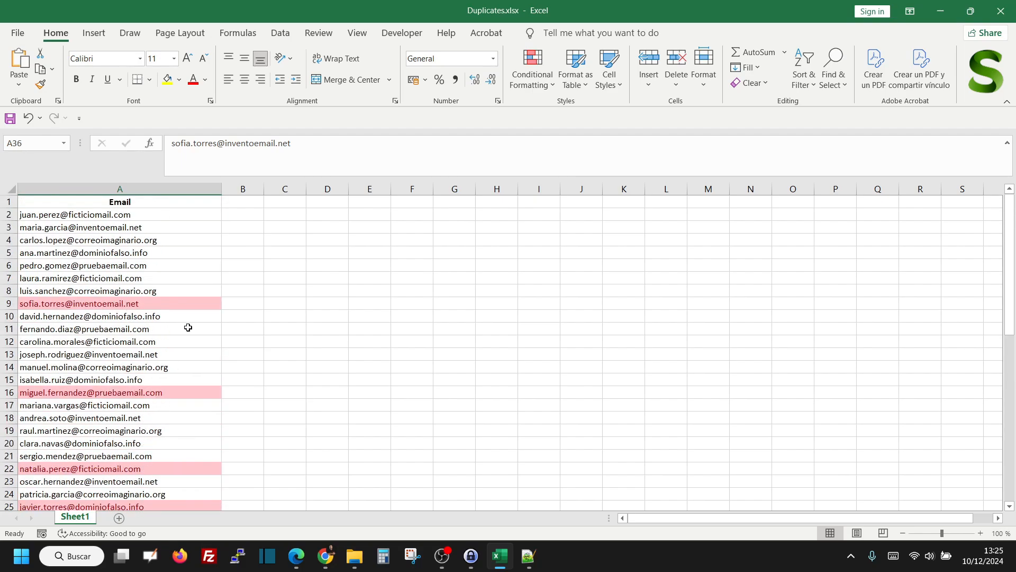
left_click(237, 321)
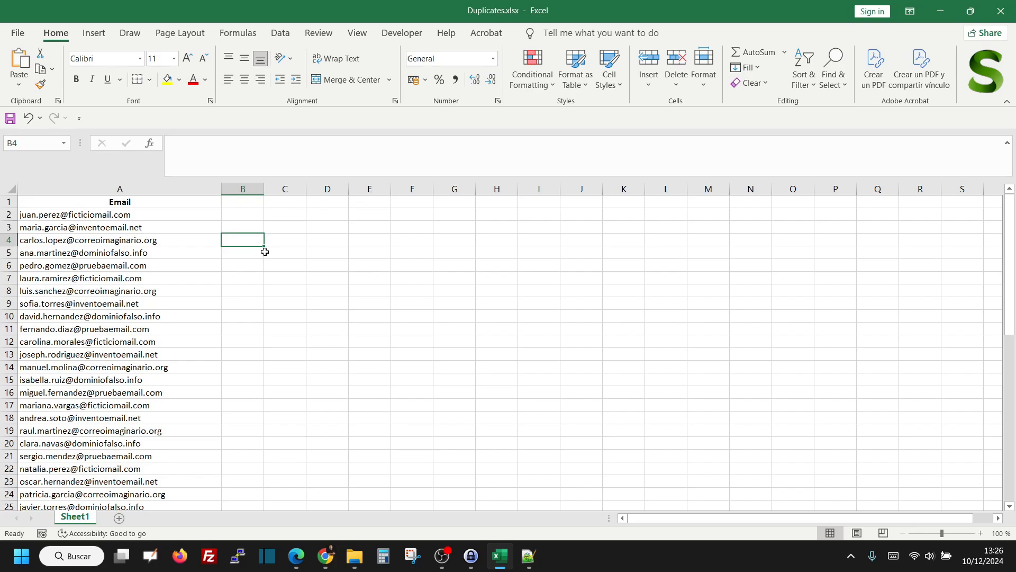
Copy the first formula, =IF(COUNTIF($A$2:$A$52;$A2)>1; "Duplicate"; ""), from the Notepad++ note into cell B2 in Excel
left_click(249, 214)
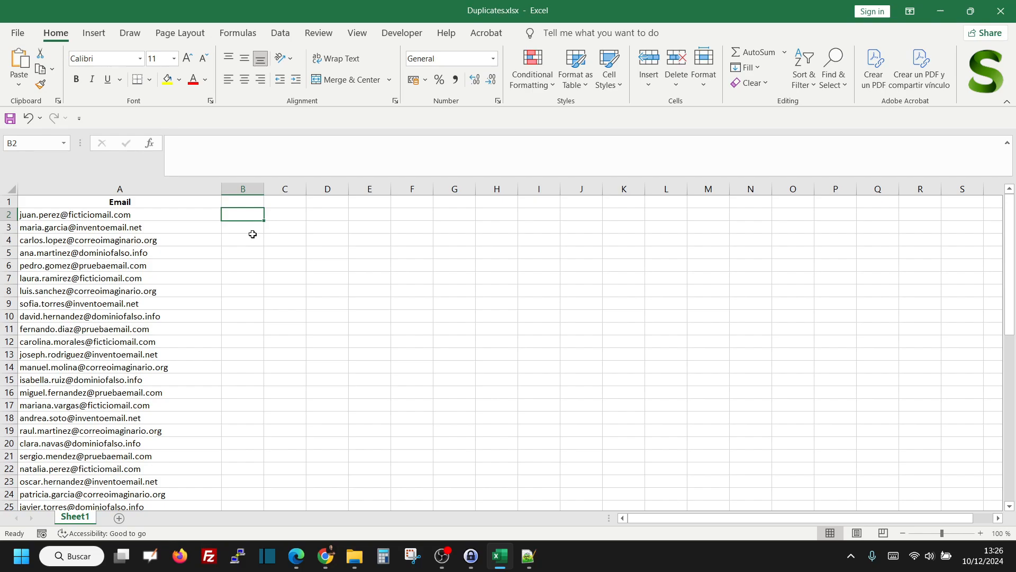
left_click(530, 557)
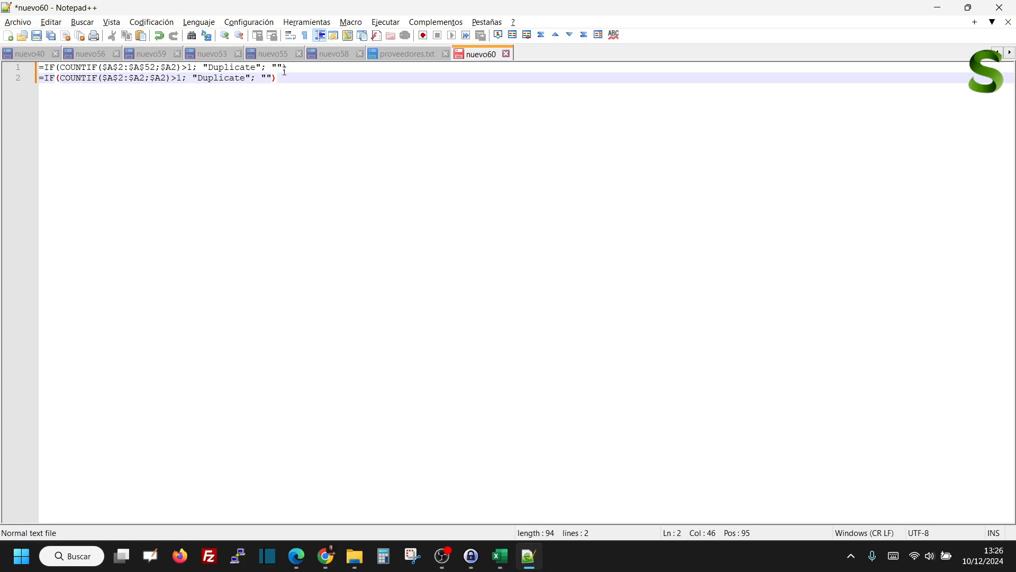
left_click_drag(289, 69, 40, 67)
key("ctrl+c")
left_click(938, 8)
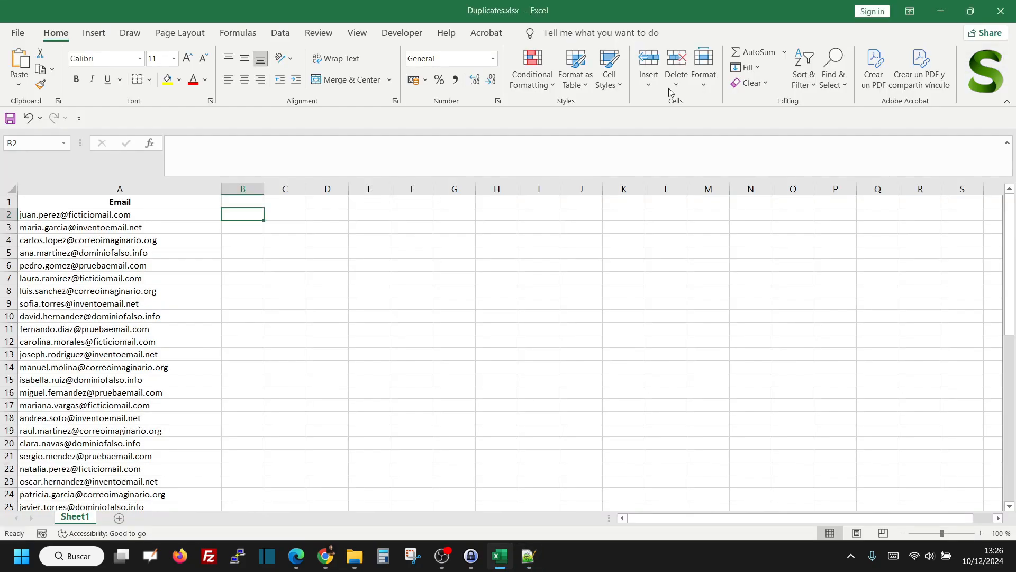
key("ctrl+v")
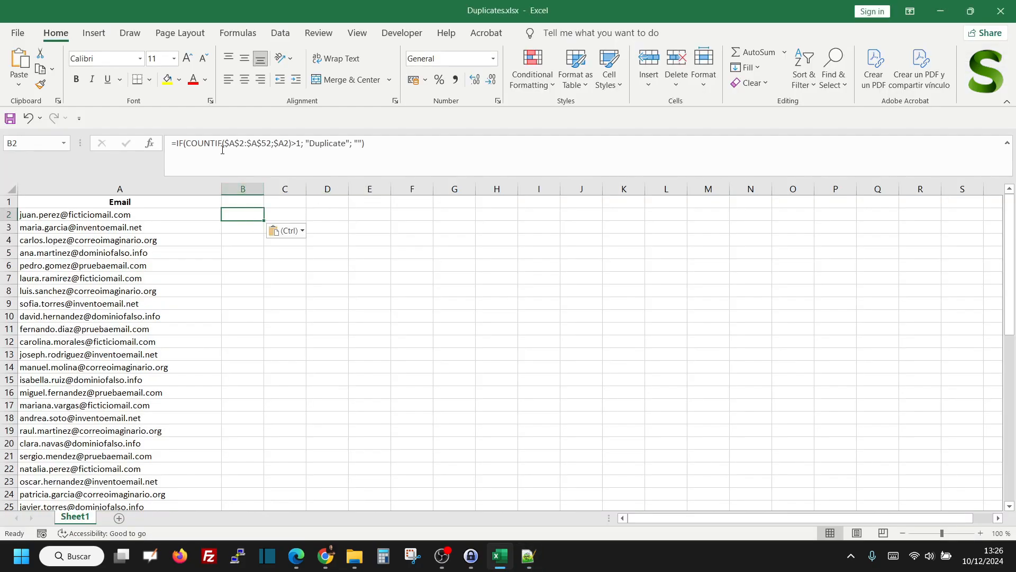
Examine the COUNTIF range, the criterion and the result arguments of the formula in B2
left_click(206, 143)
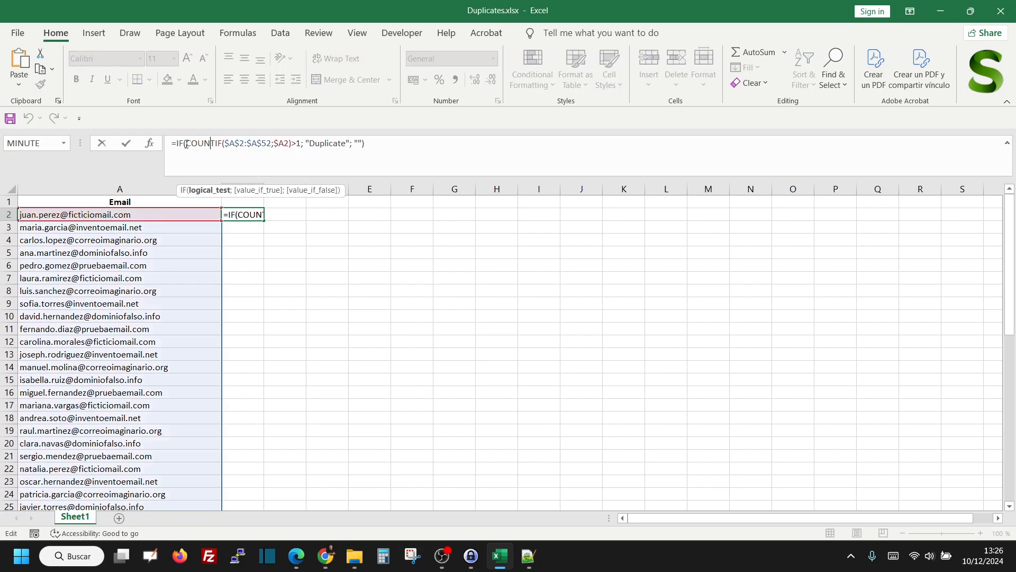
left_click_drag(186, 144, 224, 143)
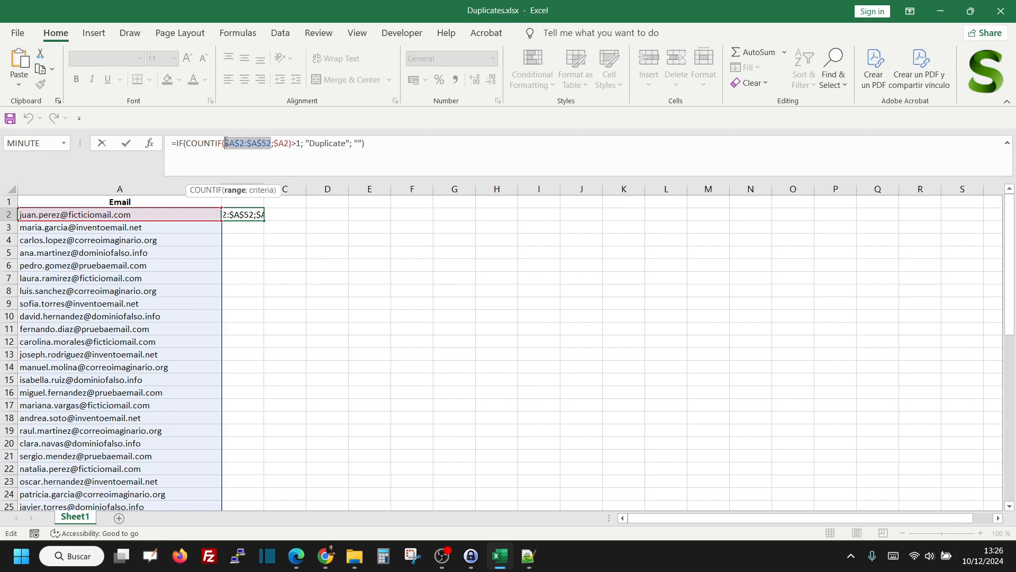
left_click(283, 144)
left_click_drag(190, 144, 346, 142)
left_click(358, 142)
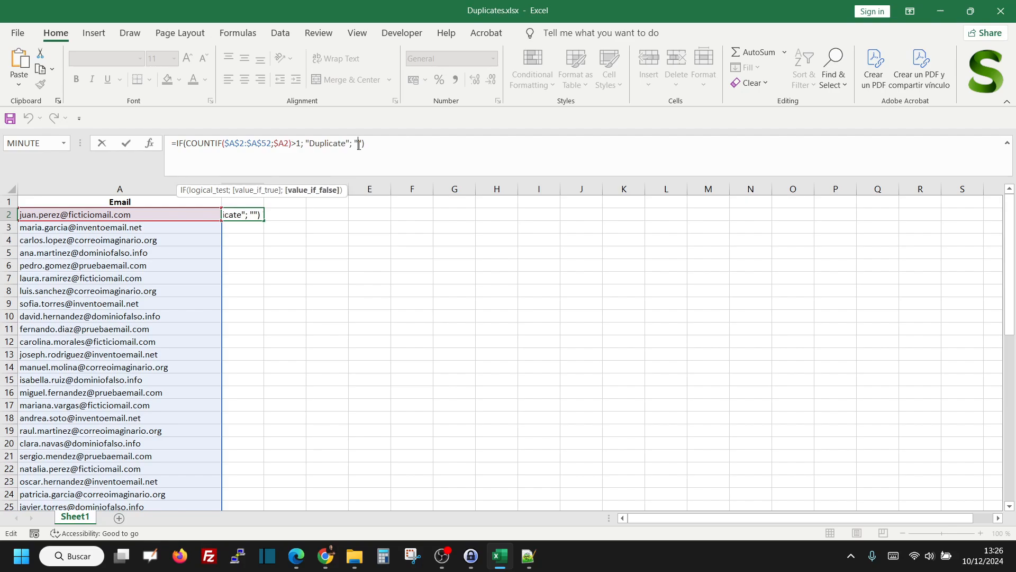
left_click(375, 142)
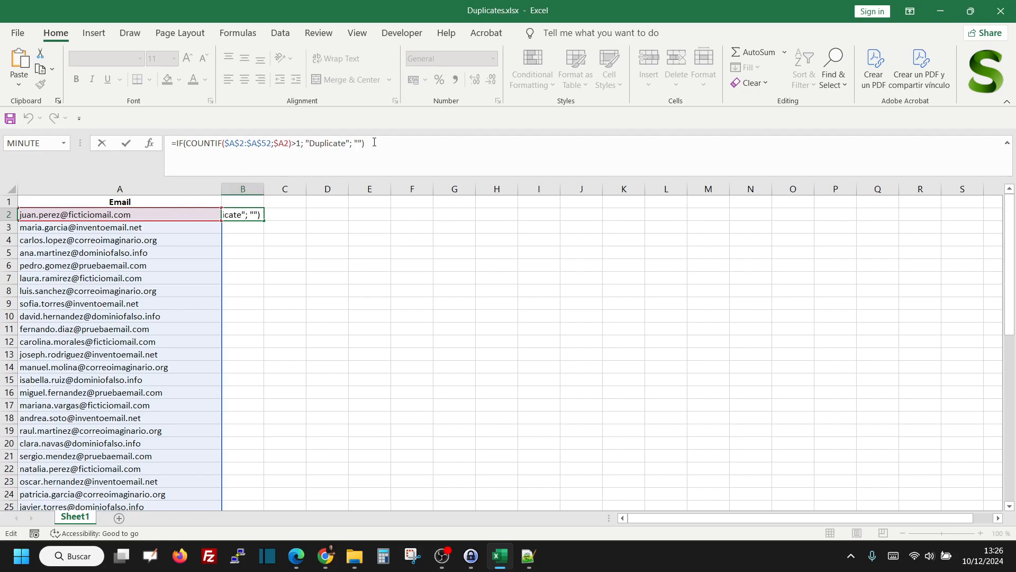
key("Return")
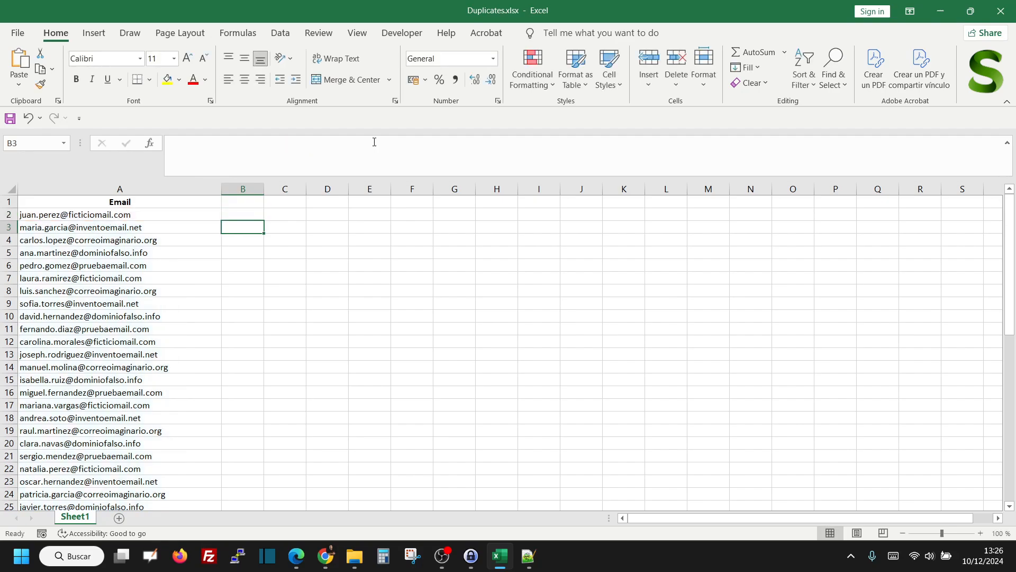
Fill the B2 formula down column B for all the listed emails
left_click(246, 213)
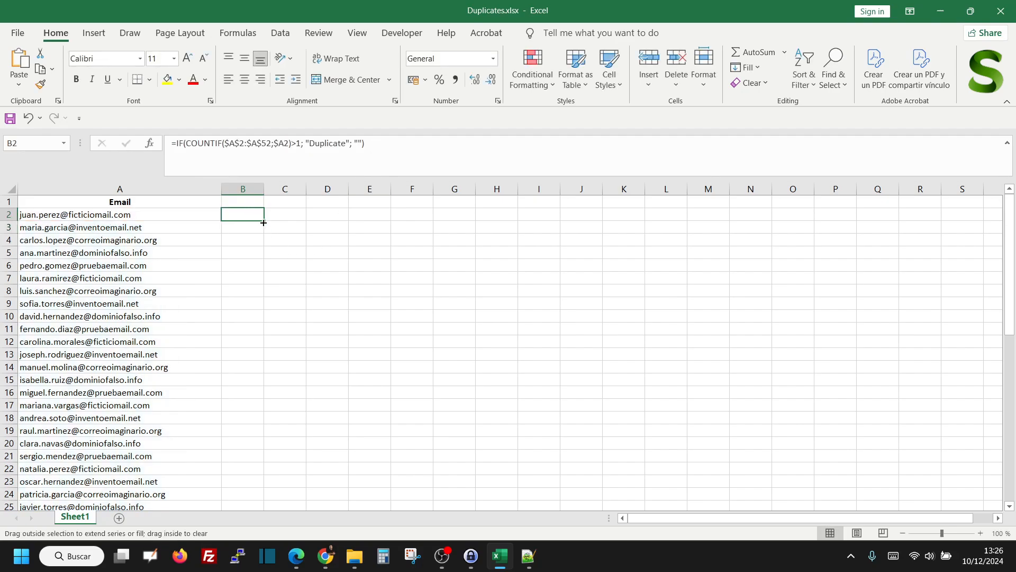
double_click(264, 221)
left_click(345, 343)
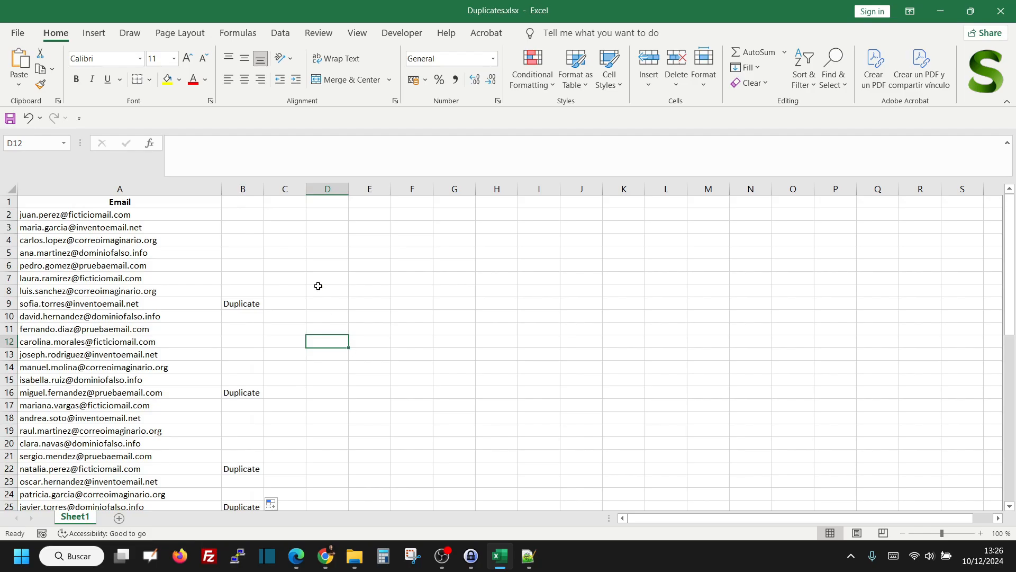
Check the Duplicate flags in column B against the emails, including row 9 and its formula
scroll(318, 284, "down", 4)
scroll(248, 339, "down", 8)
scroll(242, 343, "up", 12)
left_click(239, 305)
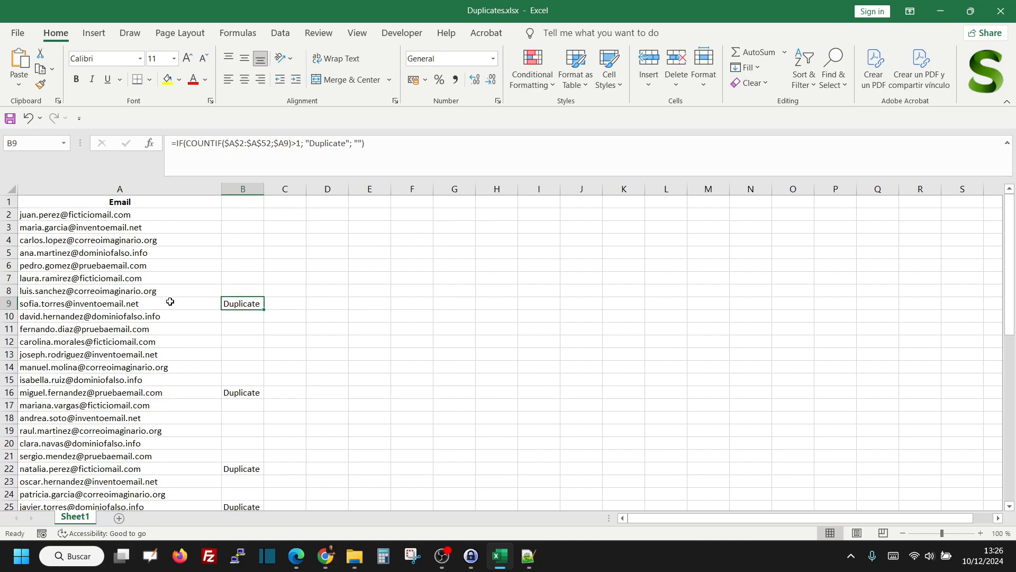
left_click(200, 305)
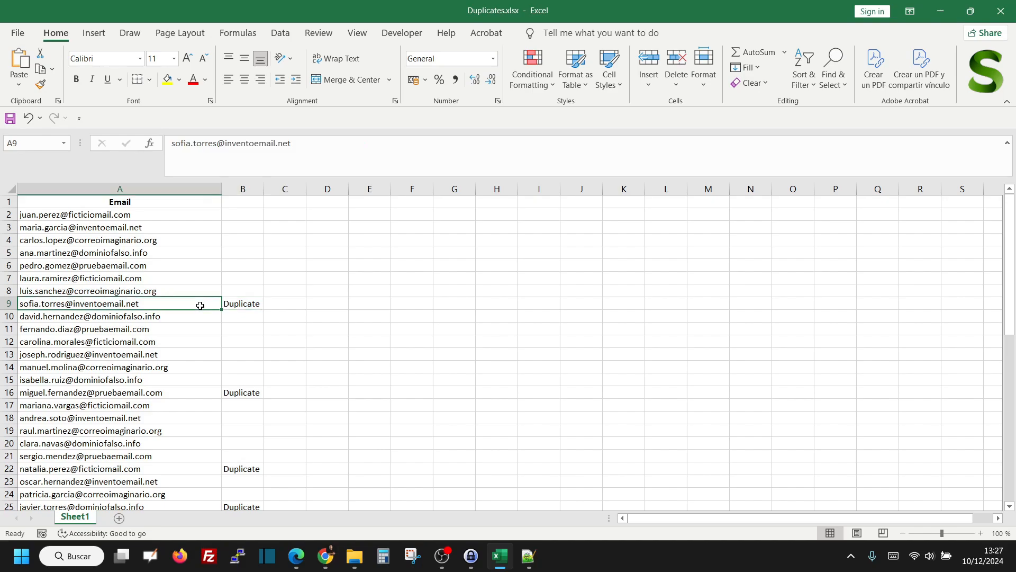
left_click(242, 308)
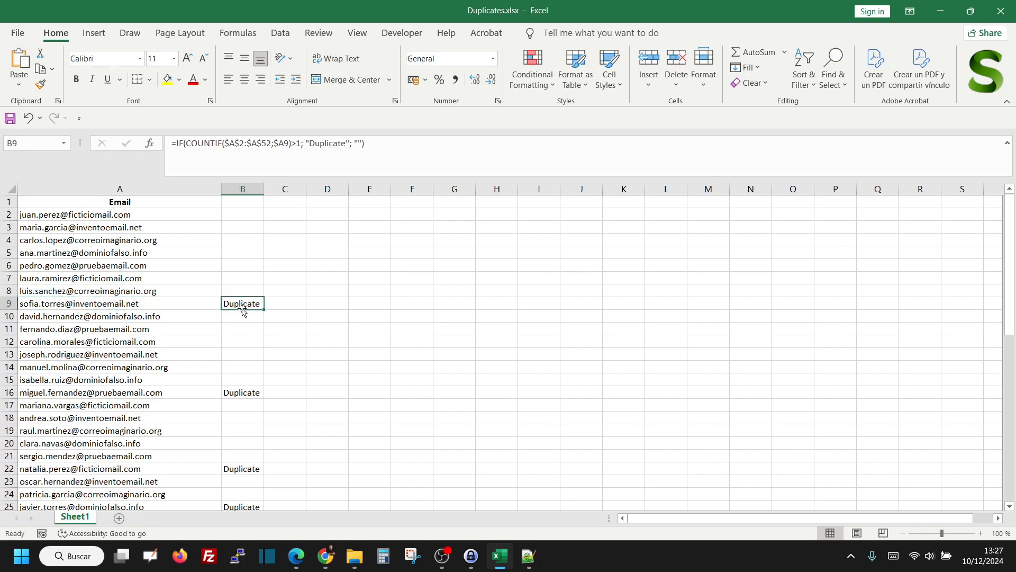
left_click(289, 303)
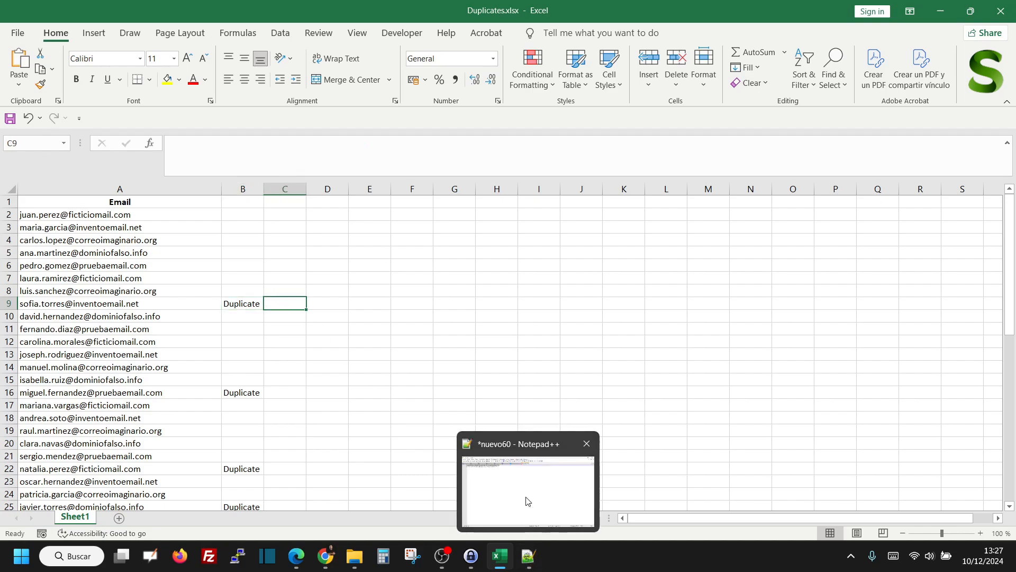
Copy the second formula, =IF(COUNTIF($A$2:$A2;$A2)>1; "Duplicate"; ""), from the Notepad++ note into cell C2 in Excel
left_click(530, 561)
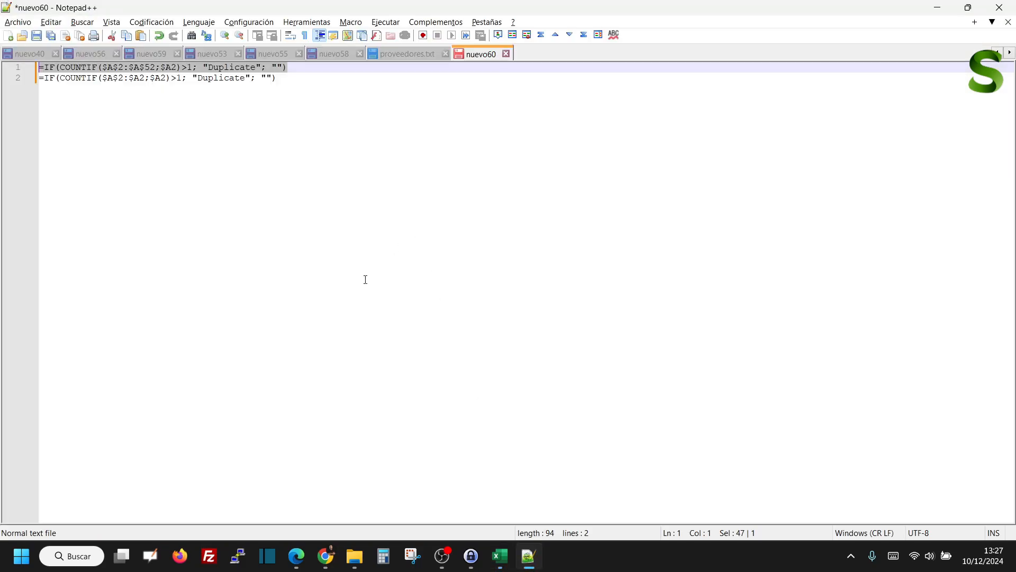
left_click_drag(277, 78, 38, 79)
key("ctrl+c")
left_click(939, 6)
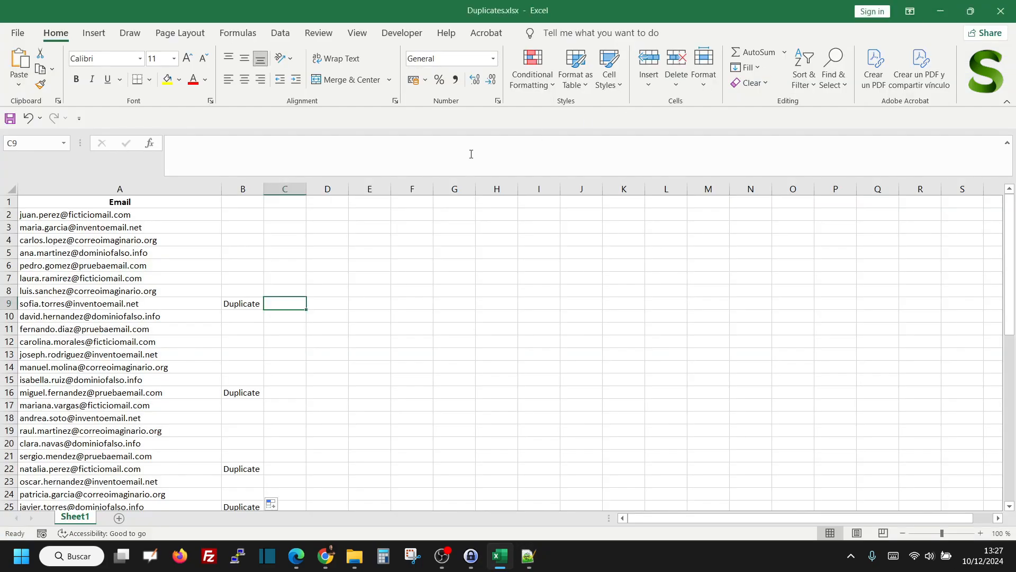
left_click(298, 227)
left_click(291, 212)
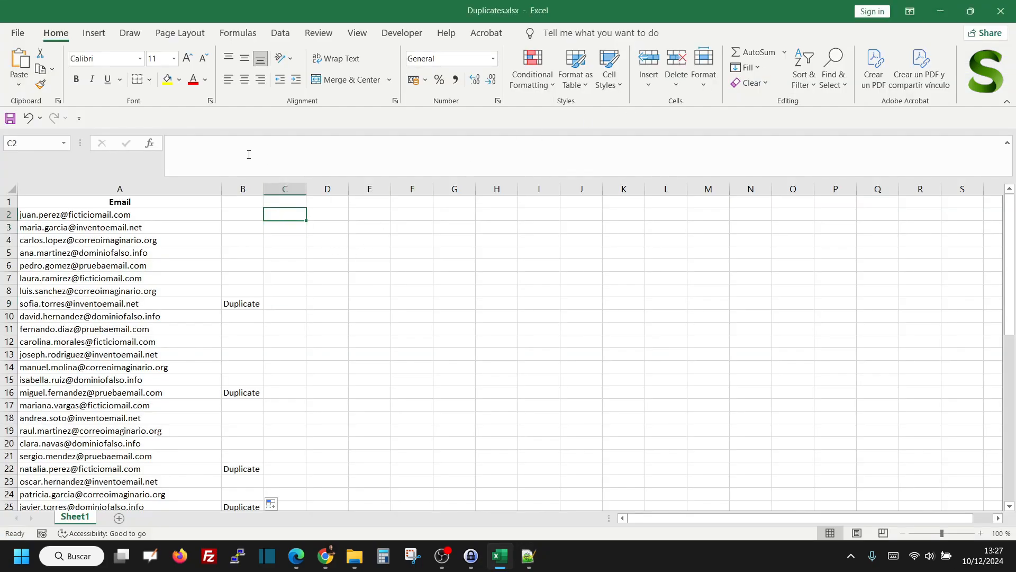
left_click(234, 148)
key("ctrl+v")
Examine the COUNTIF range in the C2 formula, comparing its fixed start $A$2 with its relative end $A2
left_click(236, 147)
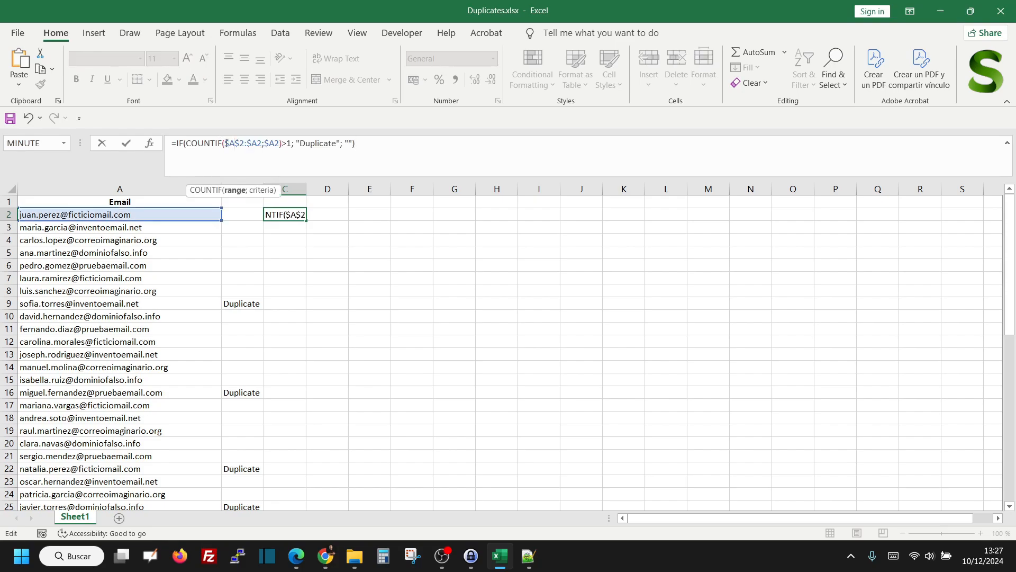
left_click_drag(189, 149, 244, 144)
left_click(251, 143)
left_click_drag(248, 144, 260, 145)
left_click(251, 144)
left_click_drag(250, 143, 257, 144)
left_click_drag(257, 145, 258, 145)
left_click(274, 143)
Enter the C2 formula and fill it down column C for all the listed emails
key("Return")
left_click(304, 217)
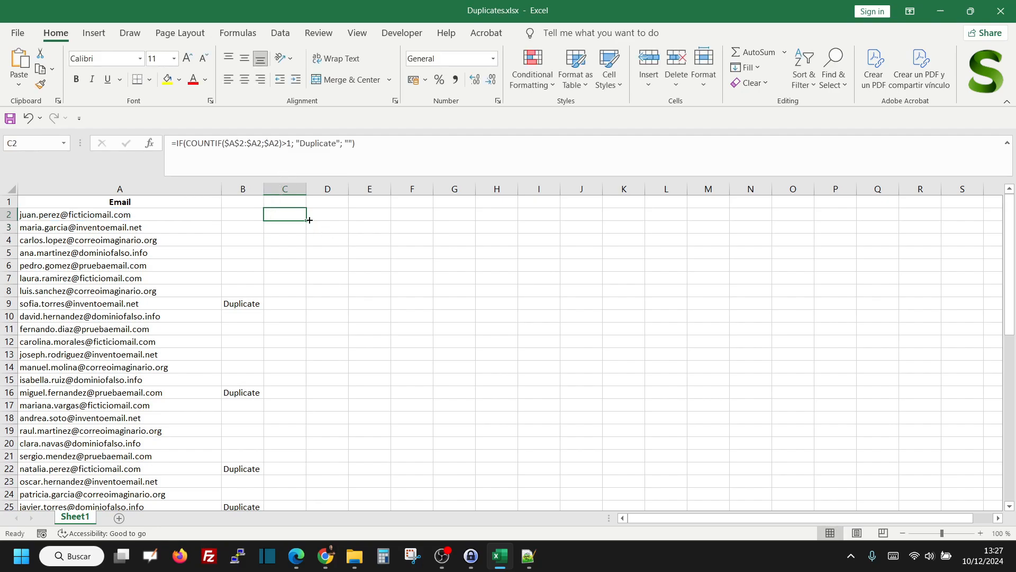
double_click(307, 220)
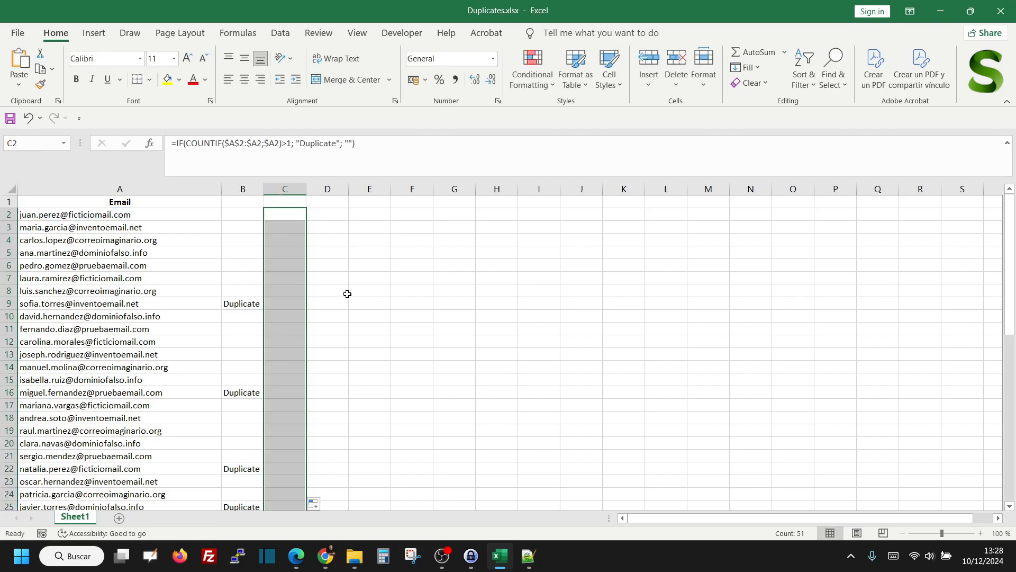
Check the Duplicate flags in column C against column B, including the formulas in rows 29, 35, 36 and 37
scroll(347, 293, "down", 7)
left_click(310, 314)
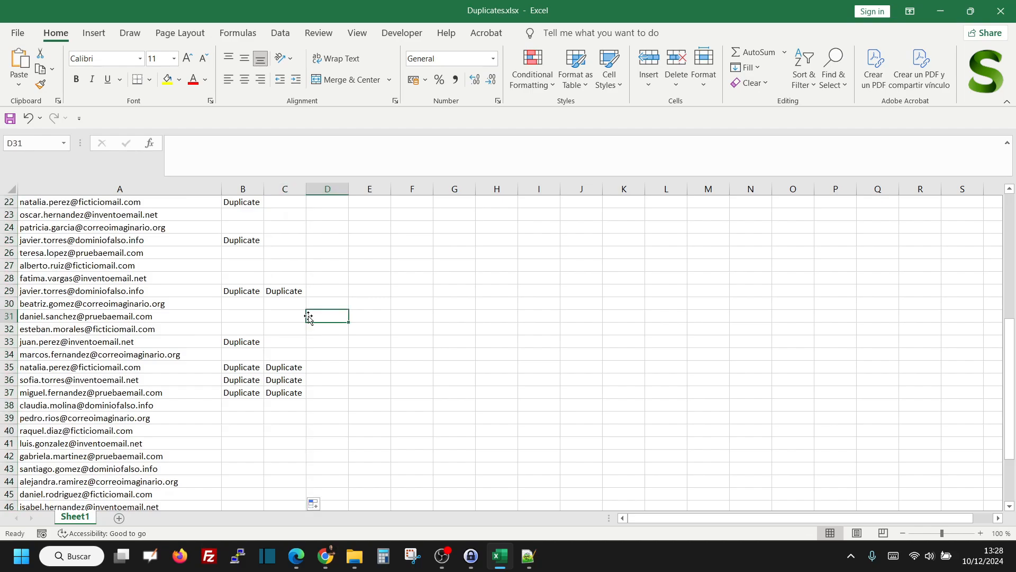
left_click(277, 290)
left_click(283, 371)
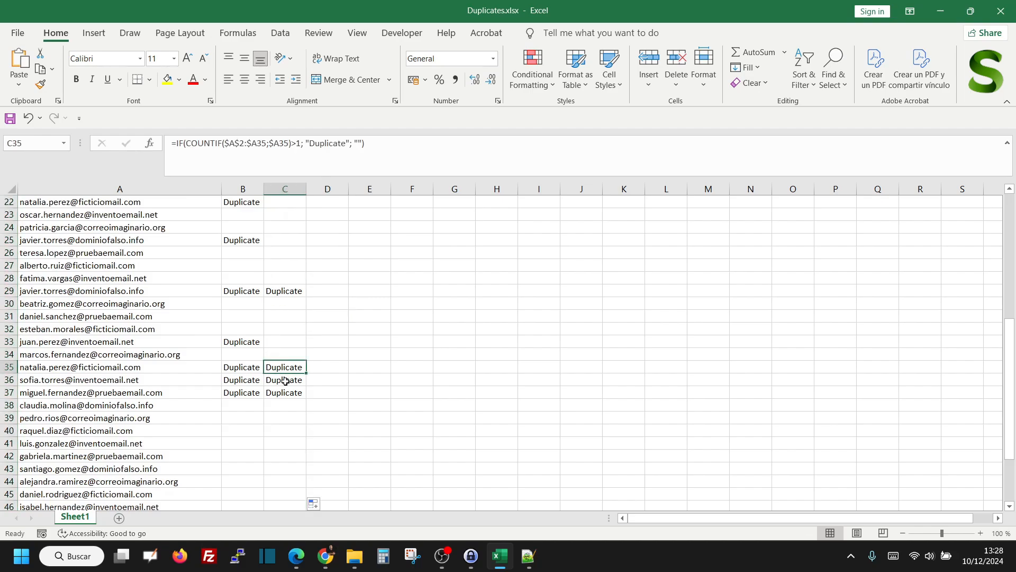
left_click(284, 380)
left_click(283, 395)
scroll(286, 381, "up", 3)
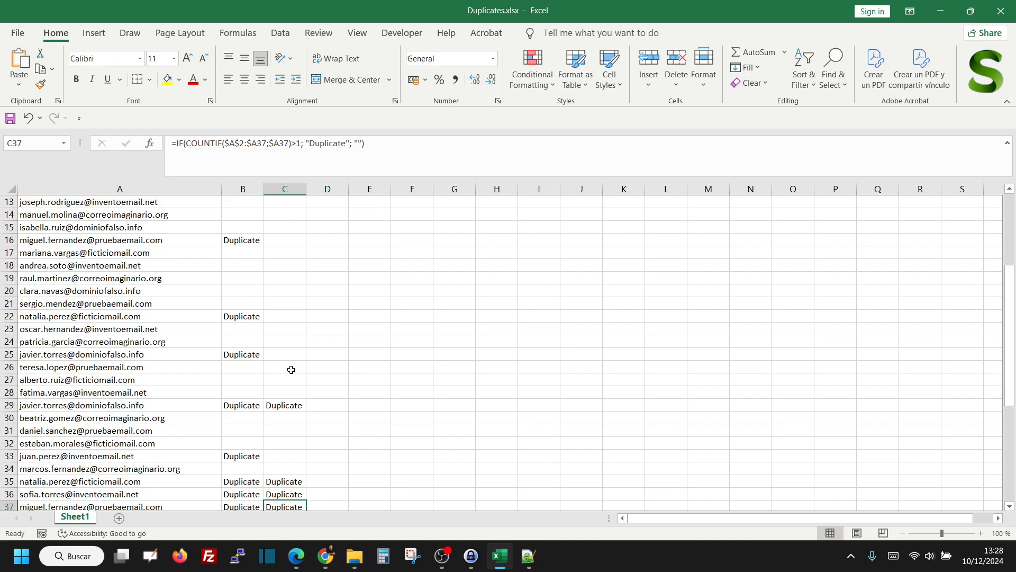
scroll(290, 365, "down", 1)
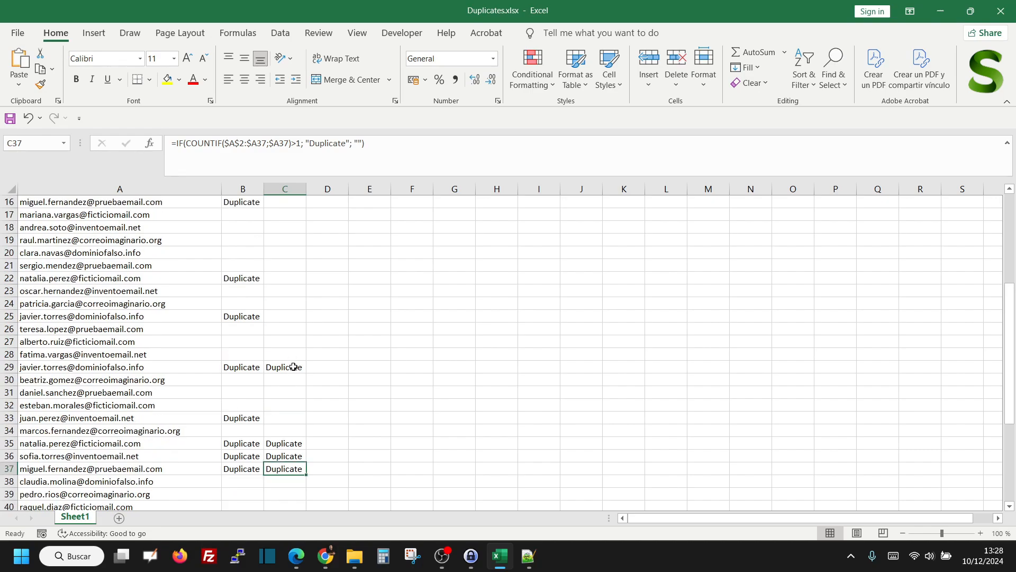
left_click(293, 365)
scroll(291, 352, "up", 5)
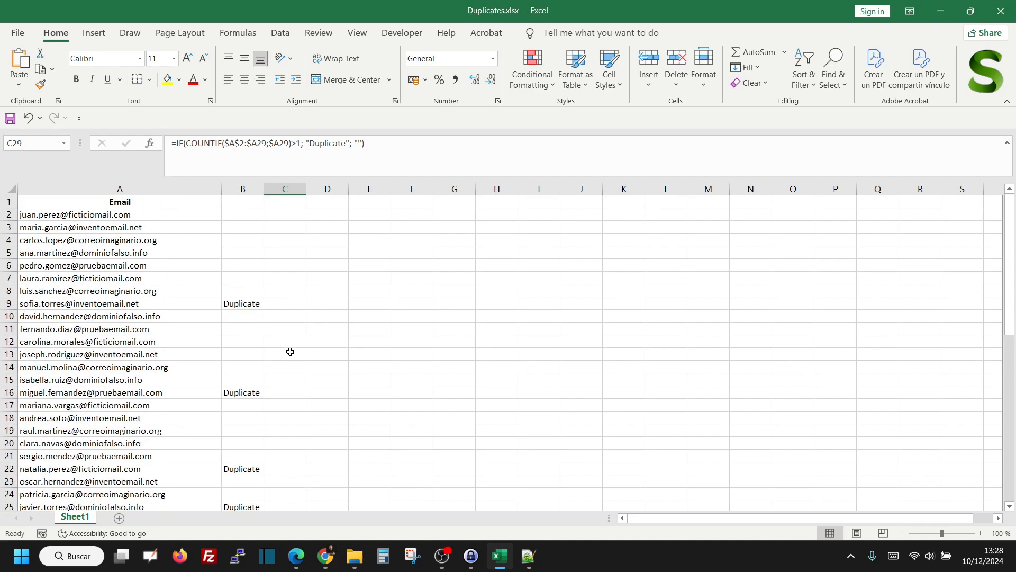
Examine how the COUNTIF range grows from row to row in the formulas of C2, C3 and C4
left_click(280, 204)
left_click(285, 214)
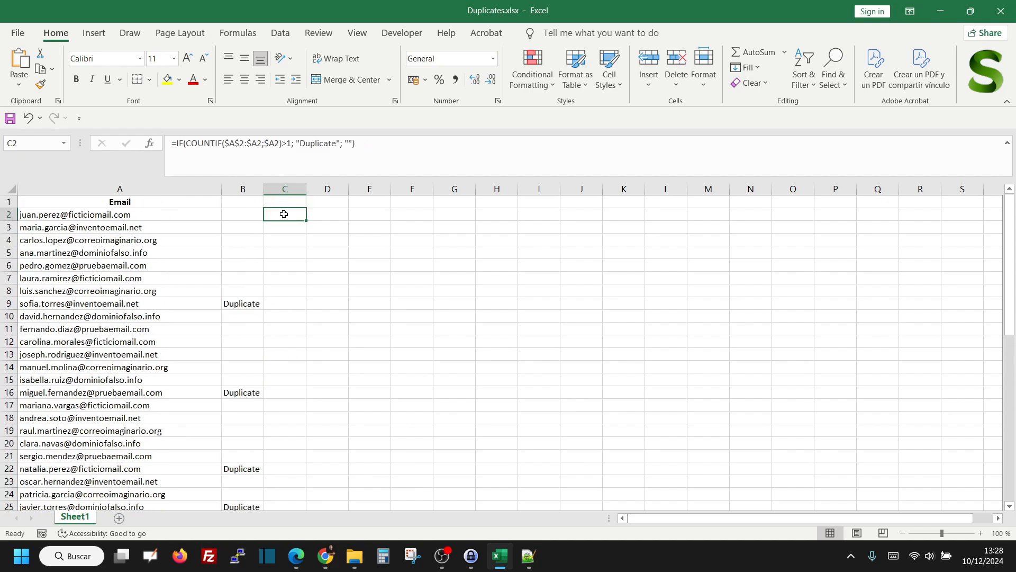
left_click(244, 143)
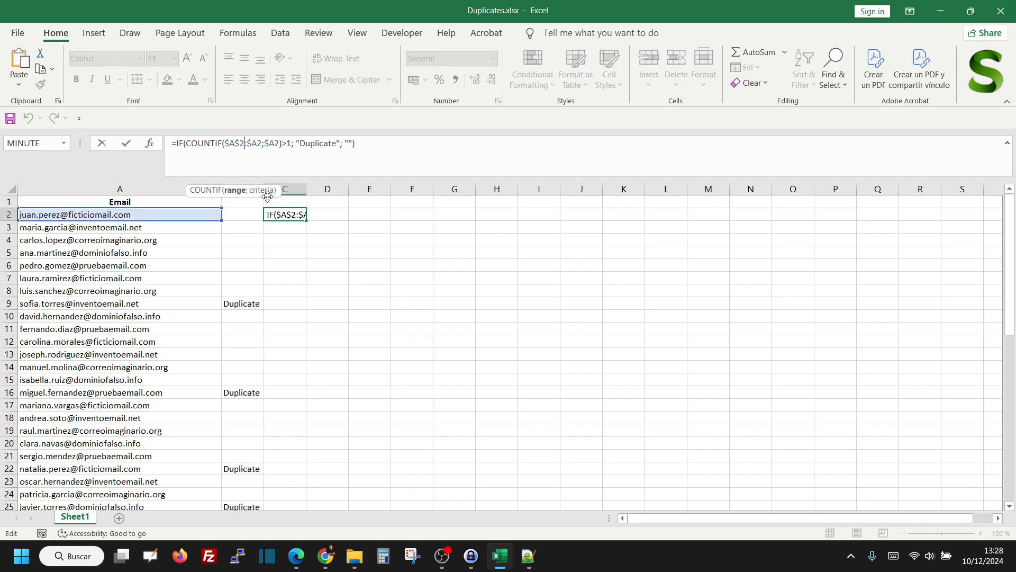
key("Escape")
left_click(283, 230)
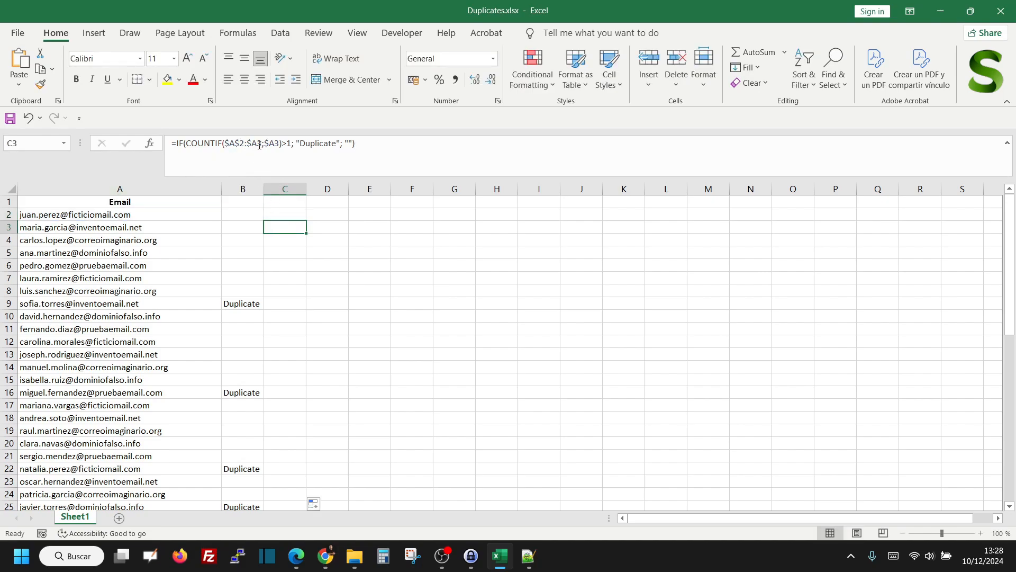
left_click(259, 144)
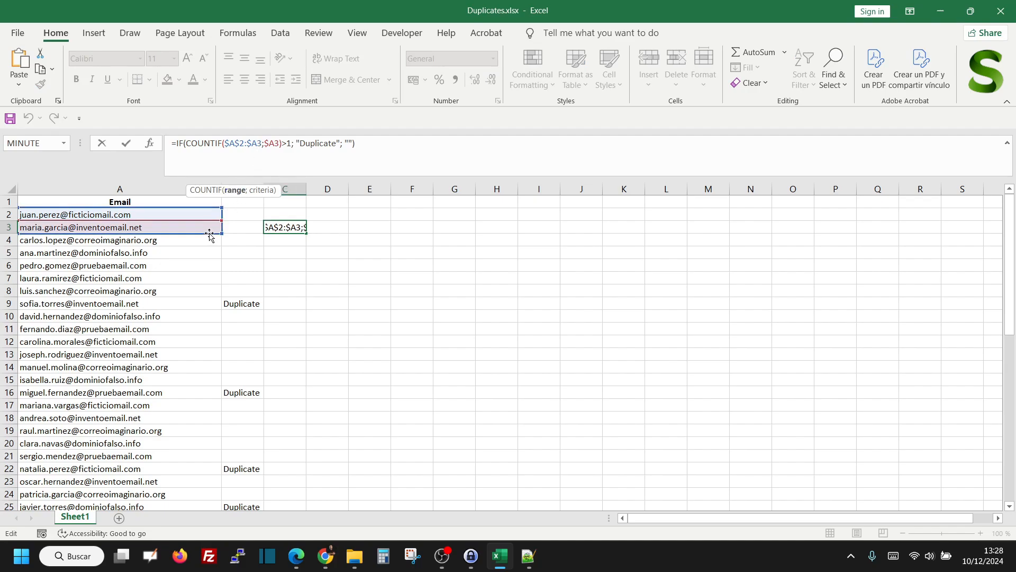
key("Escape")
left_click(299, 241)
left_click(259, 144)
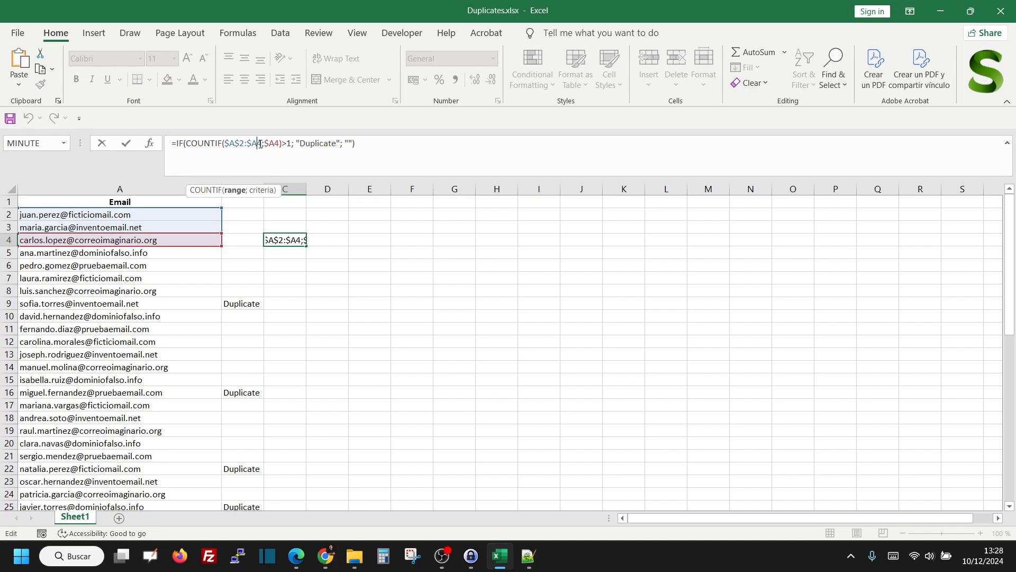
left_click_drag(264, 143, 226, 142)
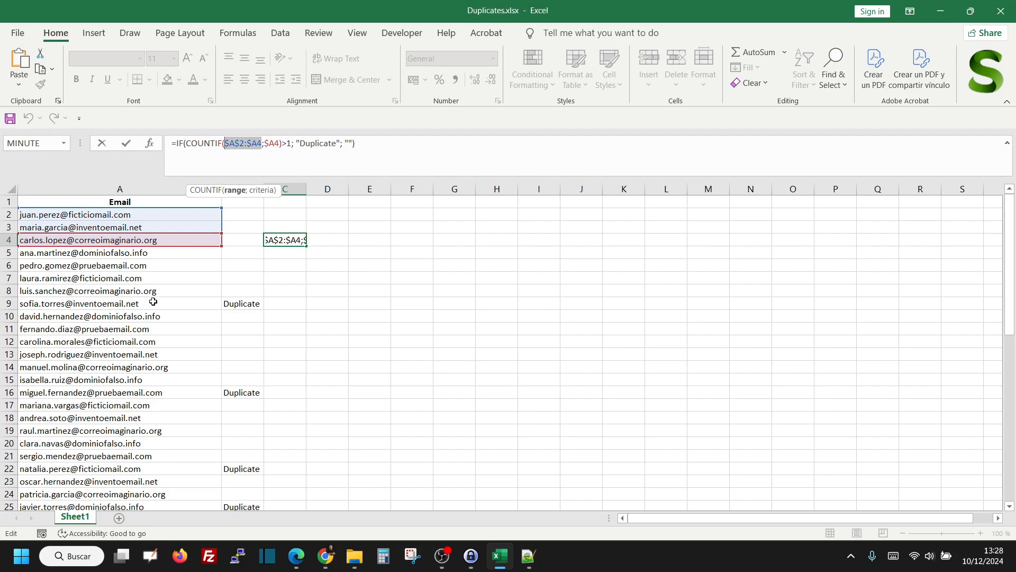
key("ctrl+Return")
Inspect the cells covered by the COUNTIF range and criterion of the formula in C29, leaving it unedited
scroll(299, 429, "down", 3)
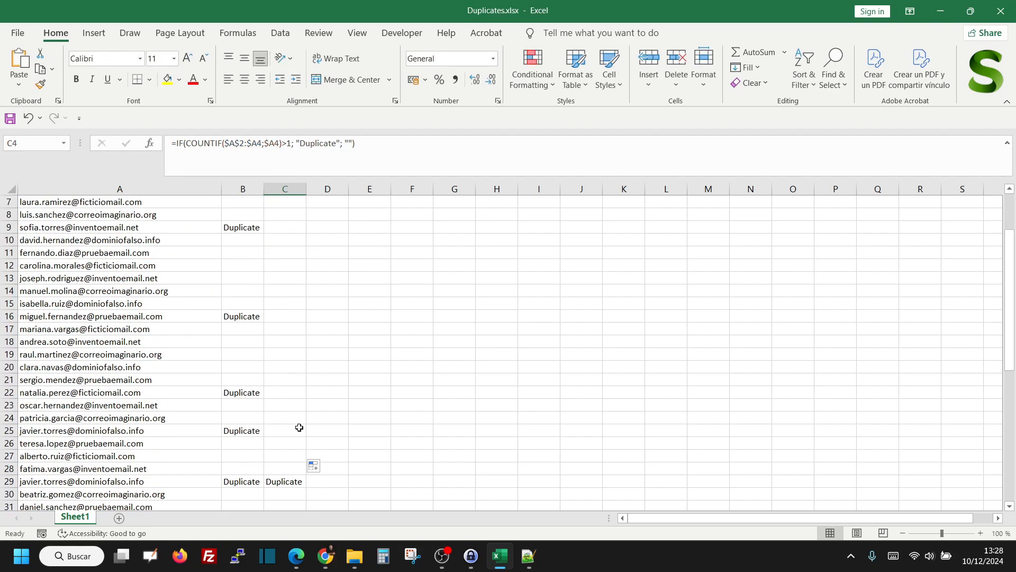
left_click(283, 442)
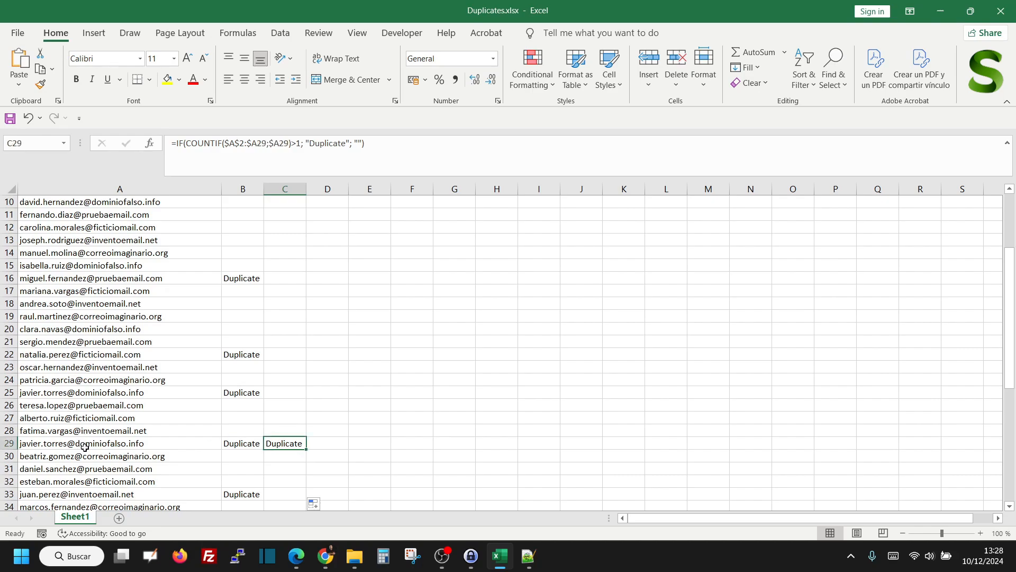
left_click(268, 144)
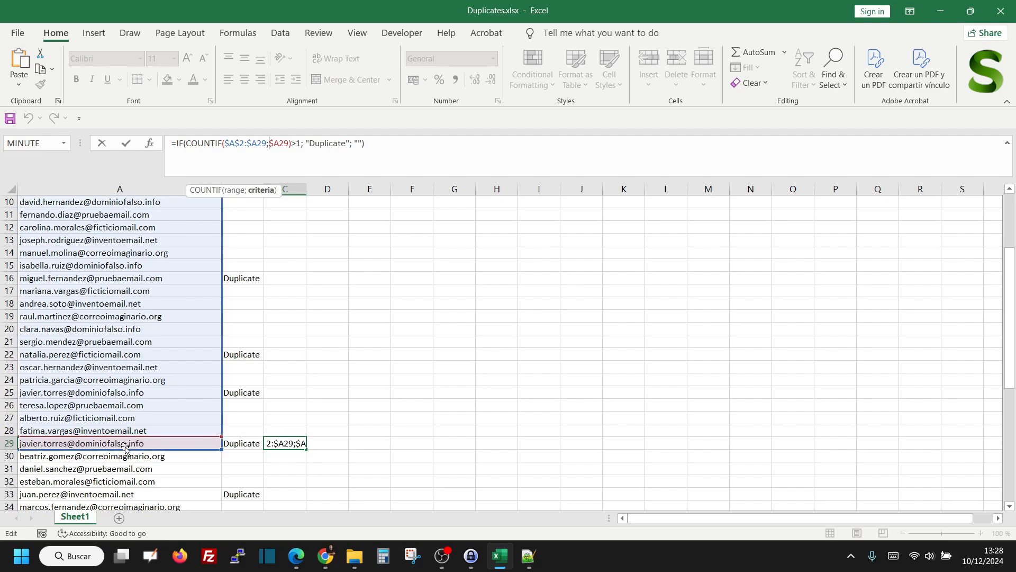
scroll(130, 418, "up", 3)
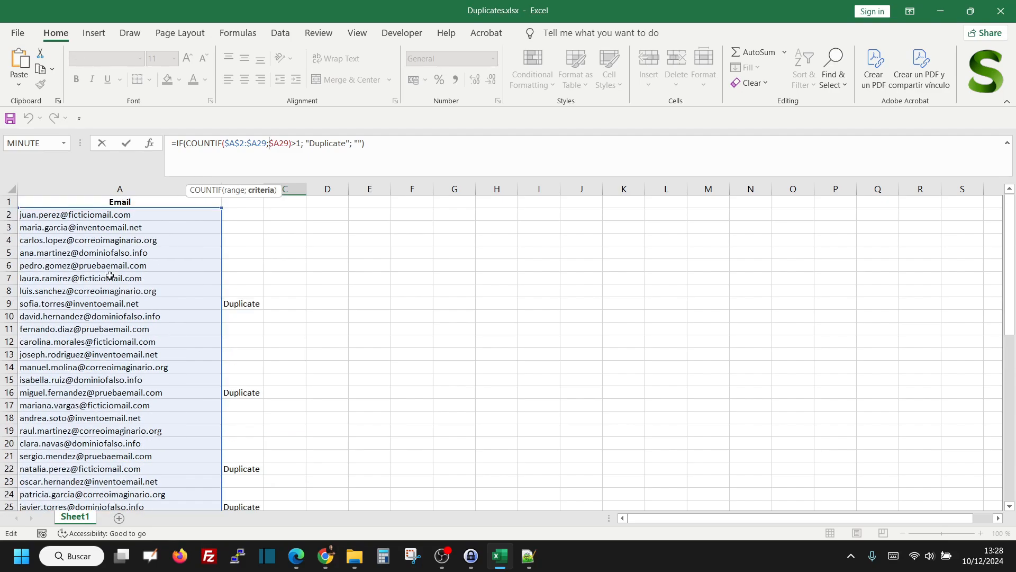
key("Escape")
Compare the flags in columns B and C through the whole email list, including row 33
scroll(286, 313, "down", 4)
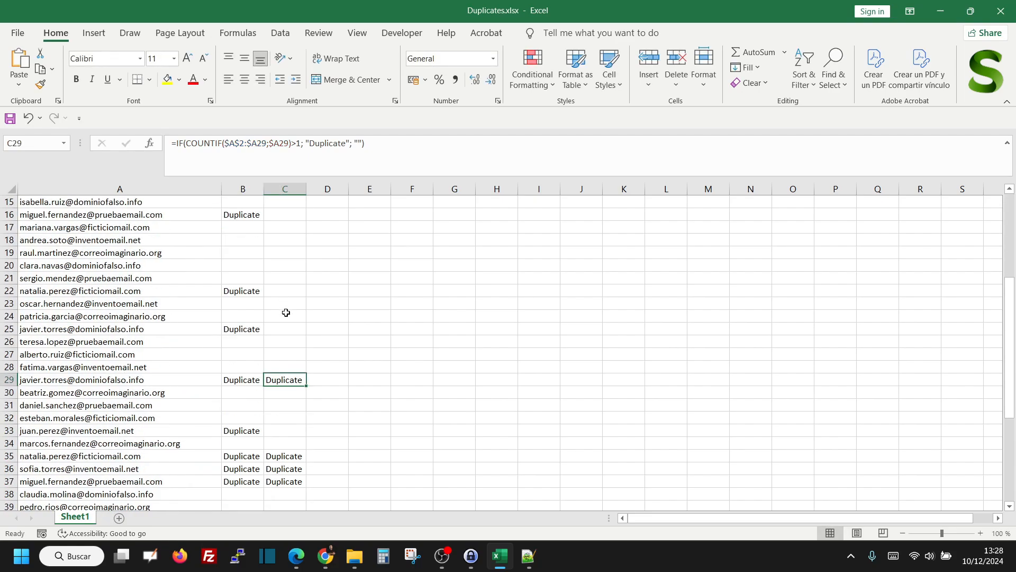
left_click(294, 394)
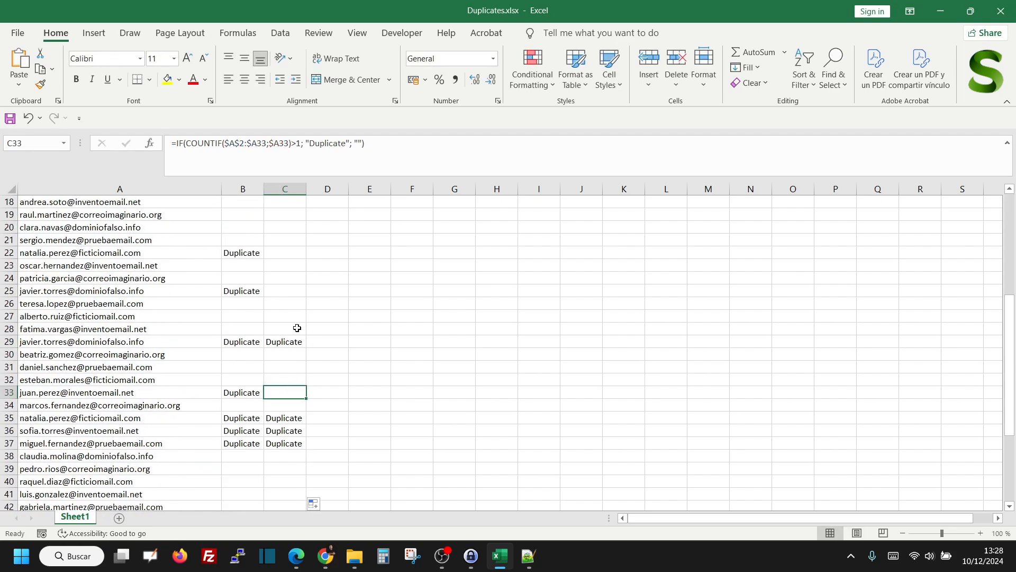
scroll(288, 328, "up", 6)
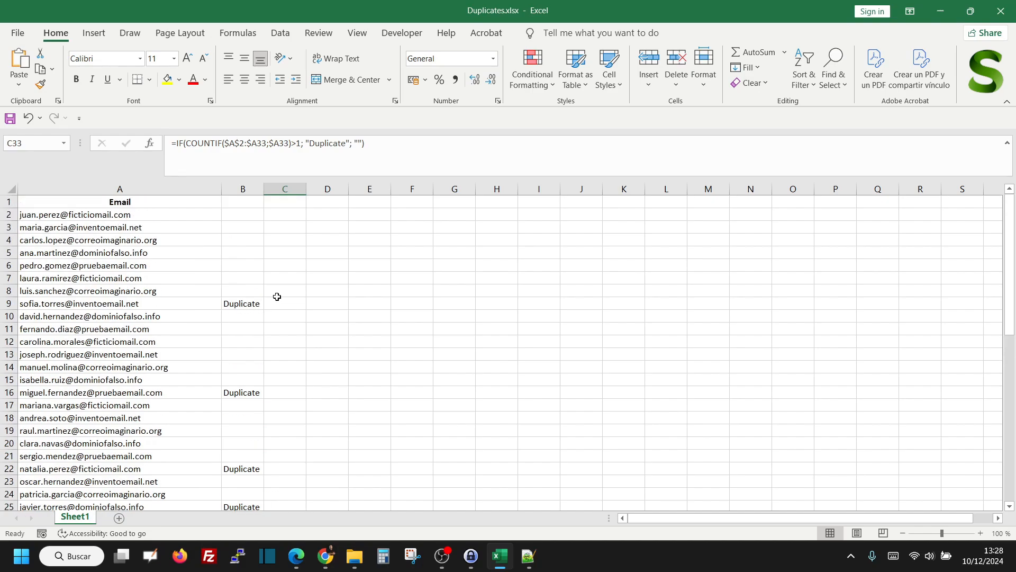
scroll(277, 296, "down", 7)
scroll(286, 308, "down", 4)
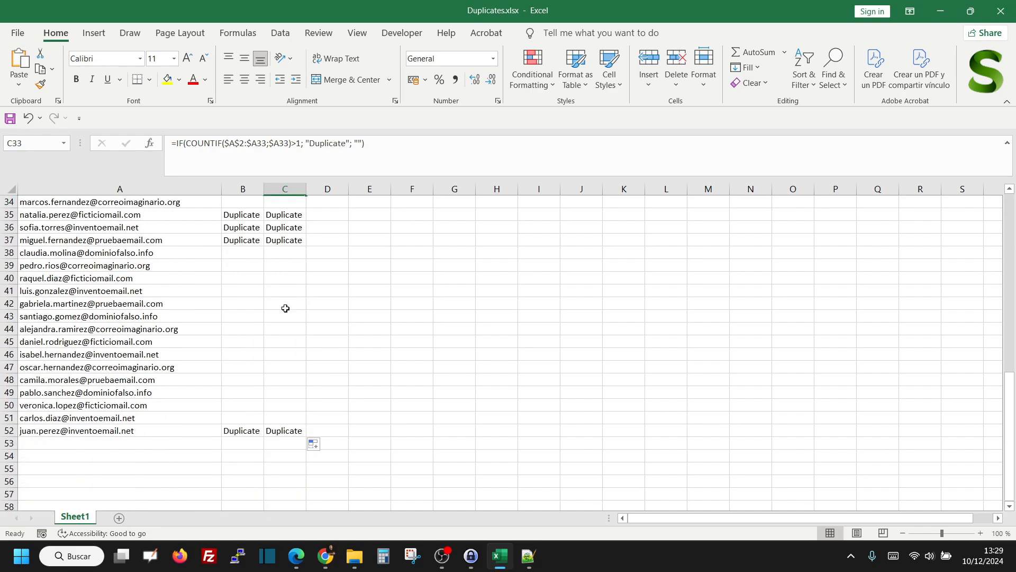
scroll(286, 308, "up", 11)
left_click(297, 265)
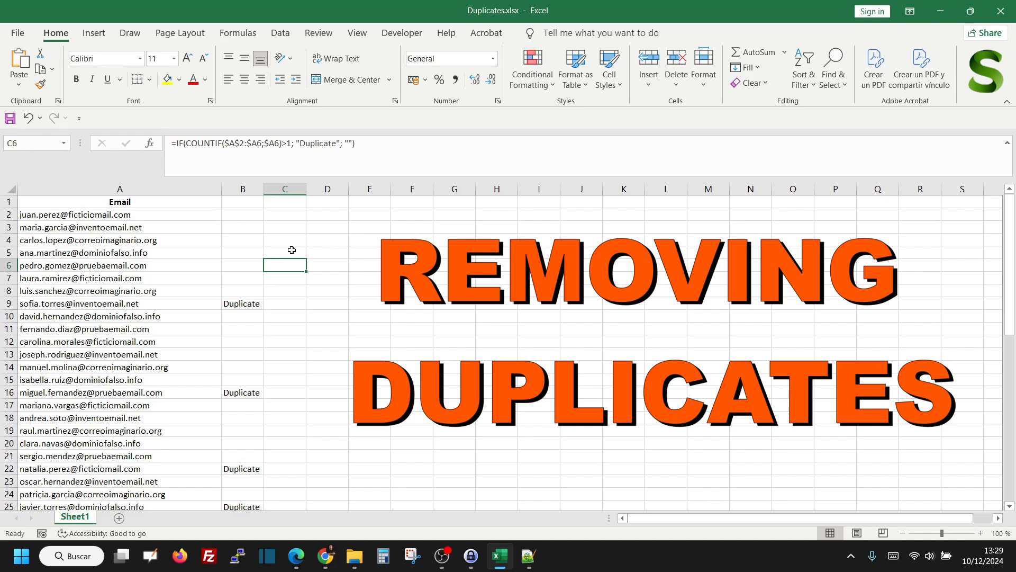
left_click(287, 238)
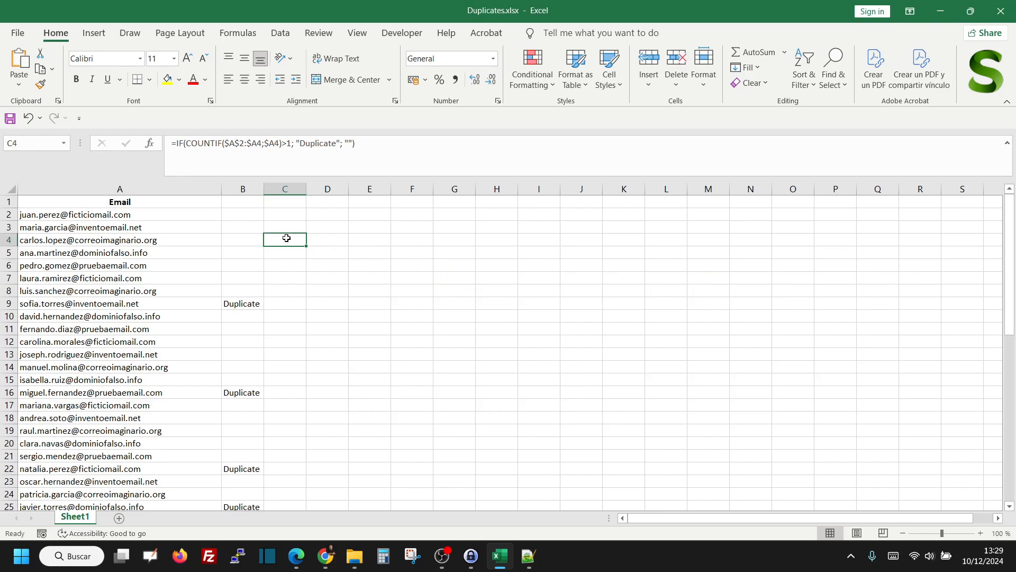
Copy the whole Email column A into column G
left_click(119, 187)
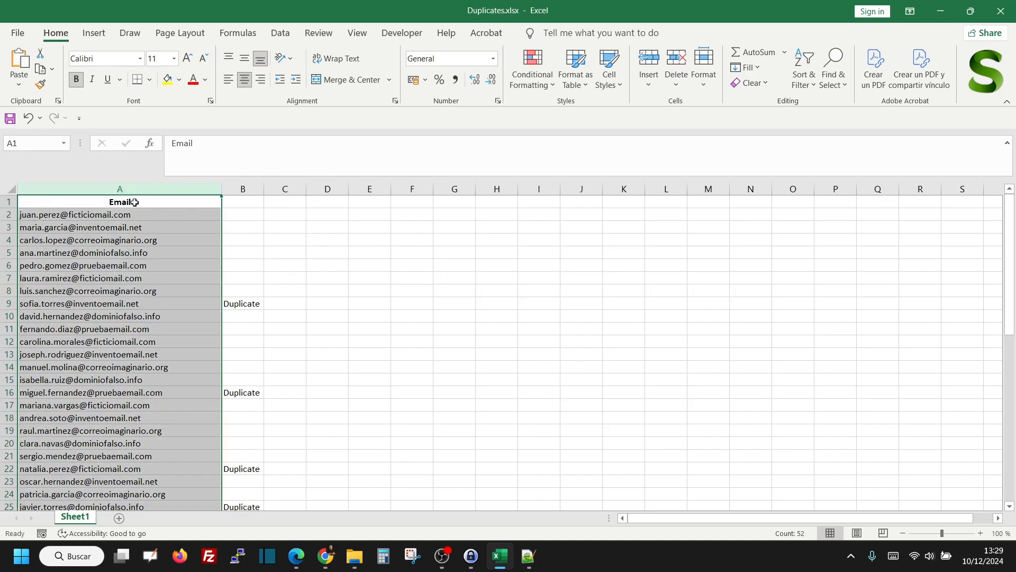
key("ctrl+c")
left_click(461, 189)
key("ctrl+v")
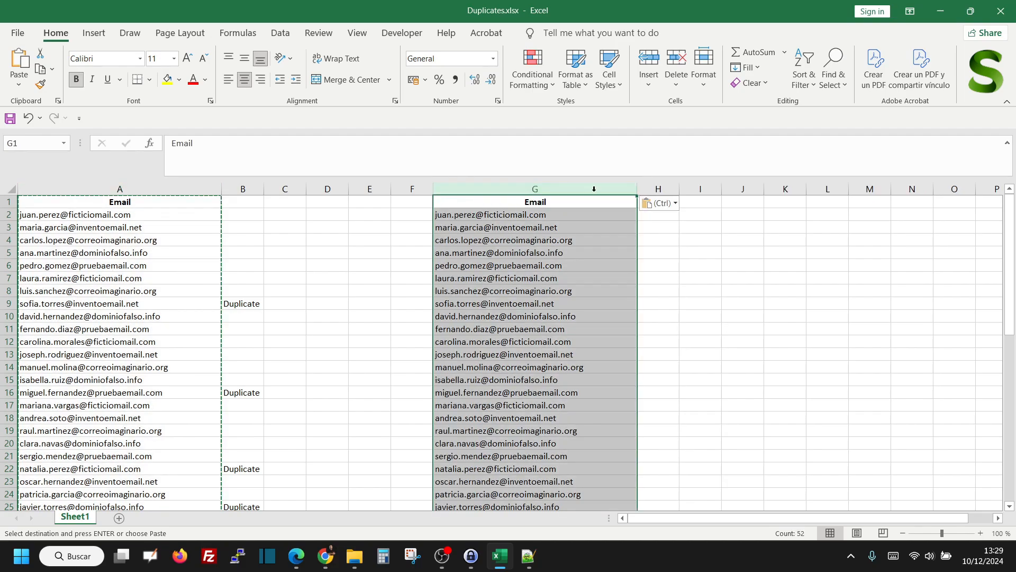
left_click(524, 270)
Remove the duplicates from column G, checking the Email column with the option that the data has headers
left_click(511, 189)
left_click(280, 33)
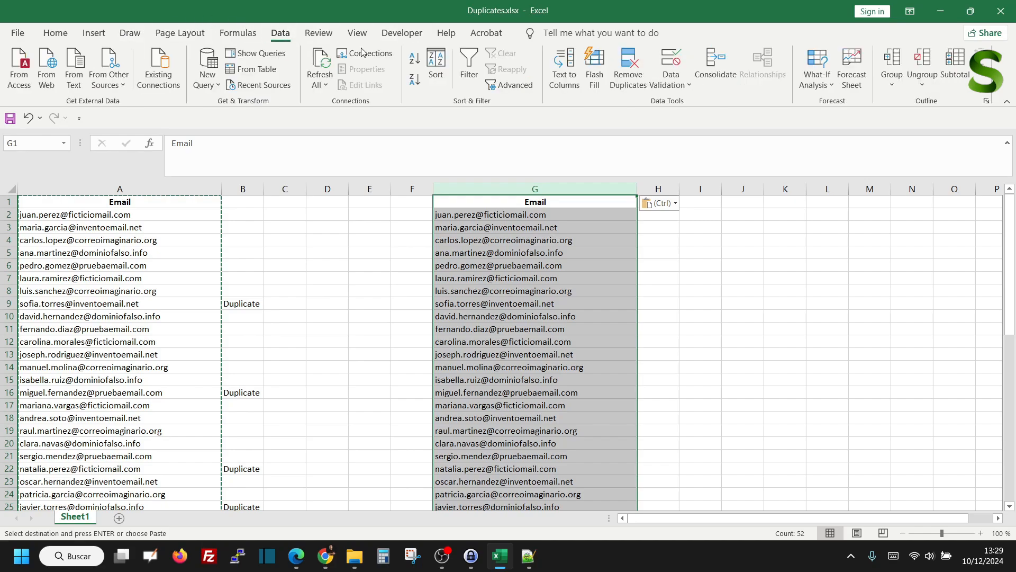
left_click(629, 70)
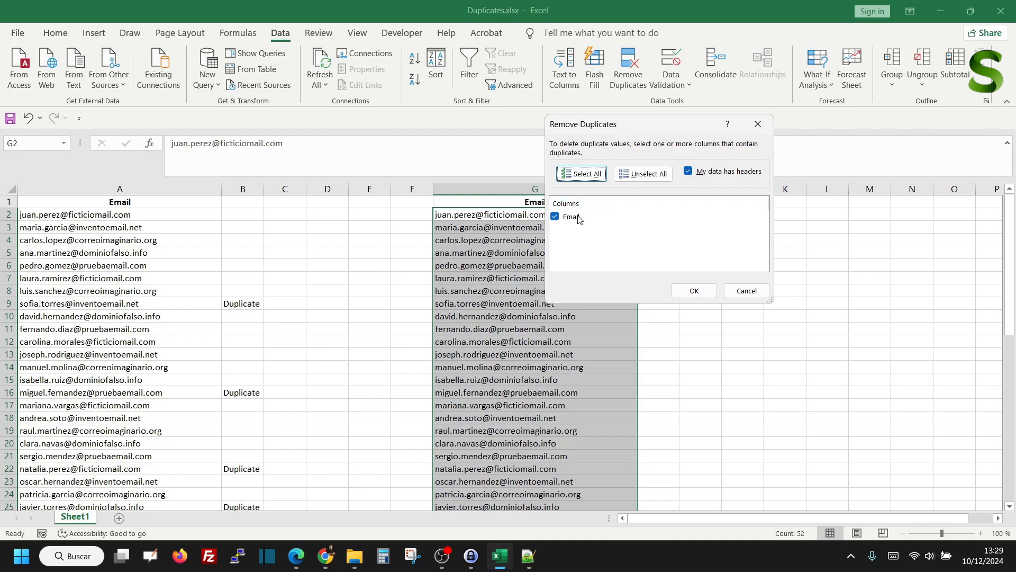
left_click(694, 291)
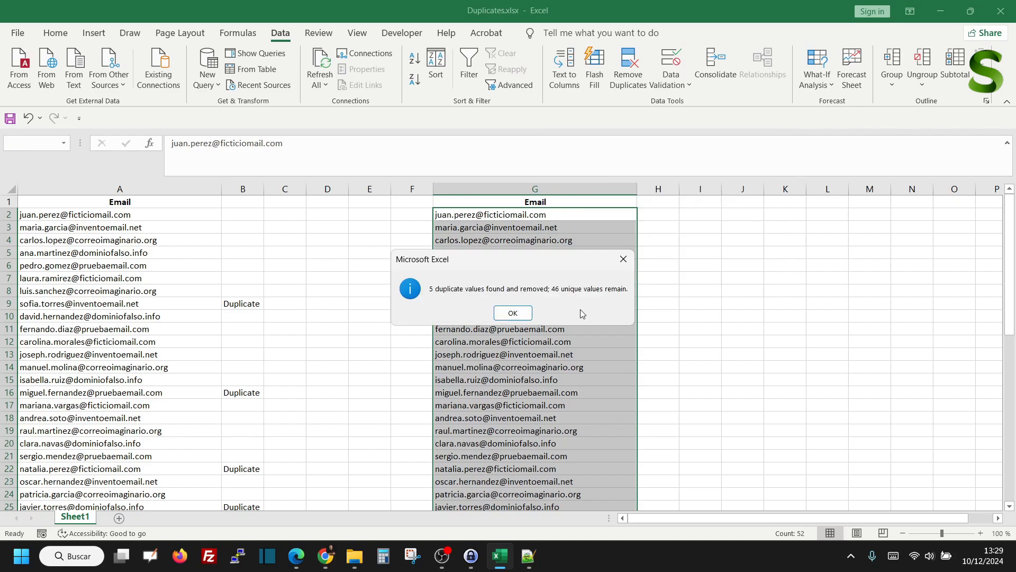
left_click(511, 314)
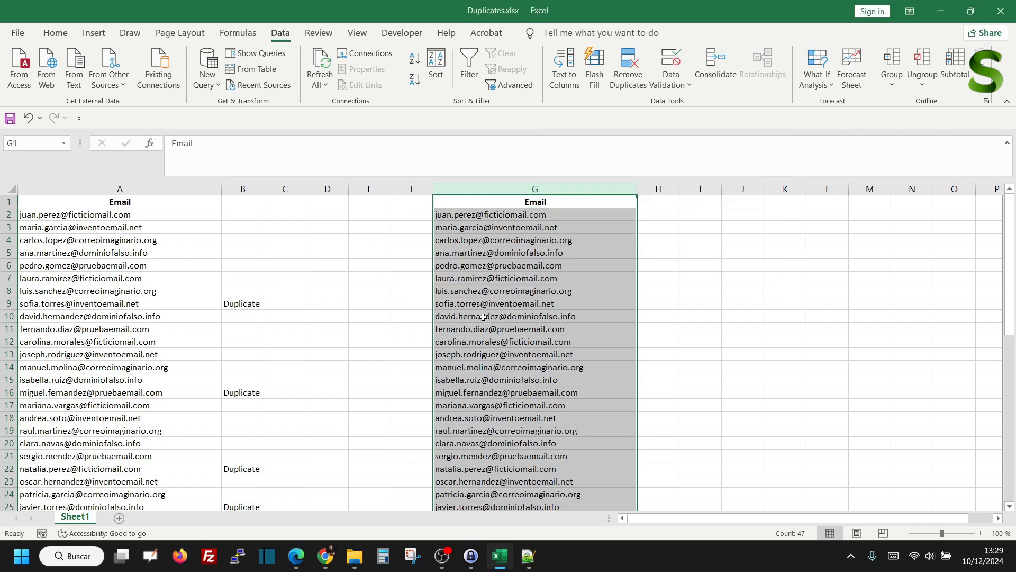
Compare the deduplicated emails in column G with the original list in column A
scroll(492, 317, "down", 10)
scroll(430, 317, "down", 3)
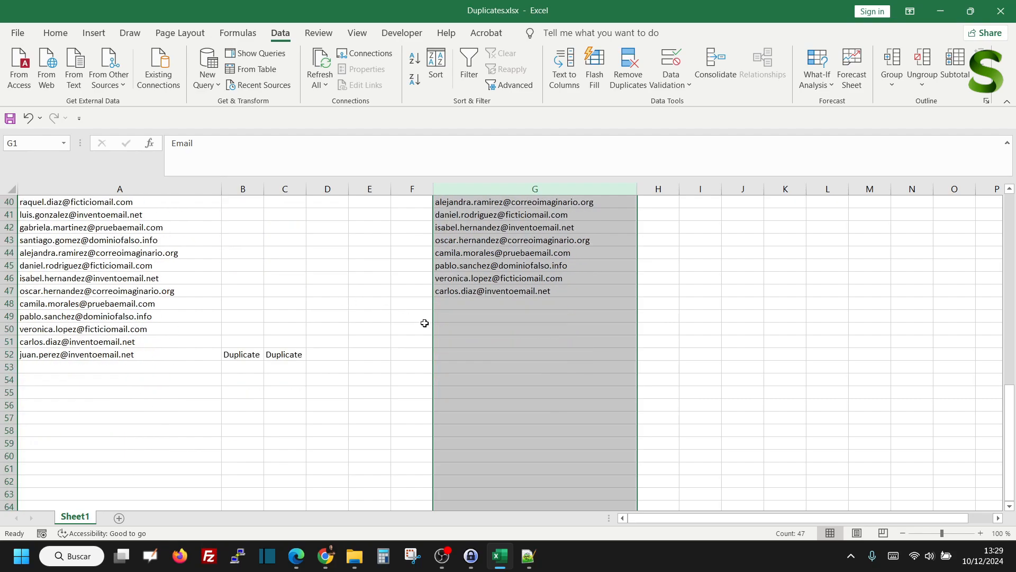
scroll(429, 323, "up", 2)
scroll(453, 379, "up", 2)
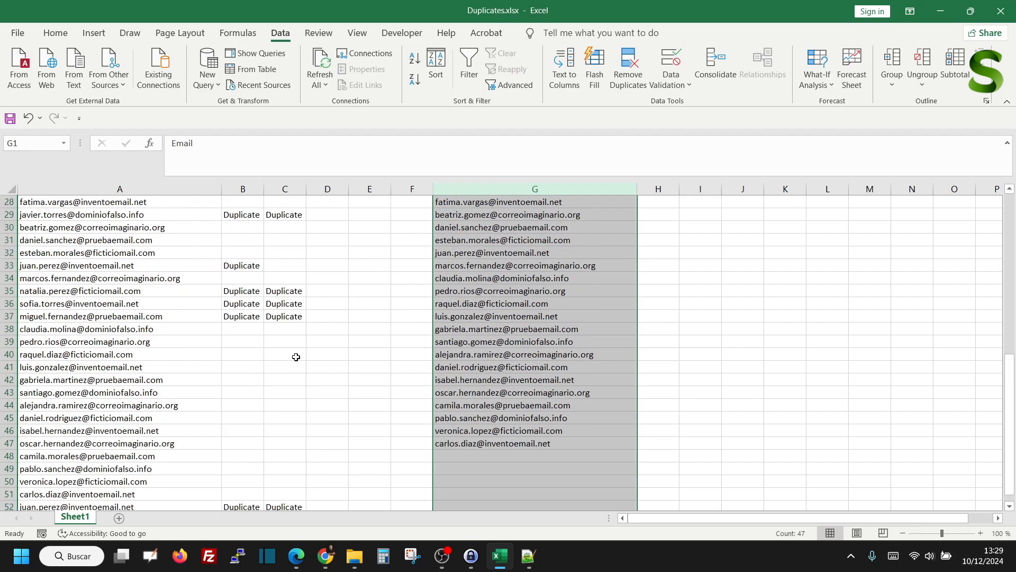
Inspect the repeat occurrences flagged Duplicate in column C, from row 52 up to row 29
left_click(334, 379)
scroll(338, 373, "down", 2)
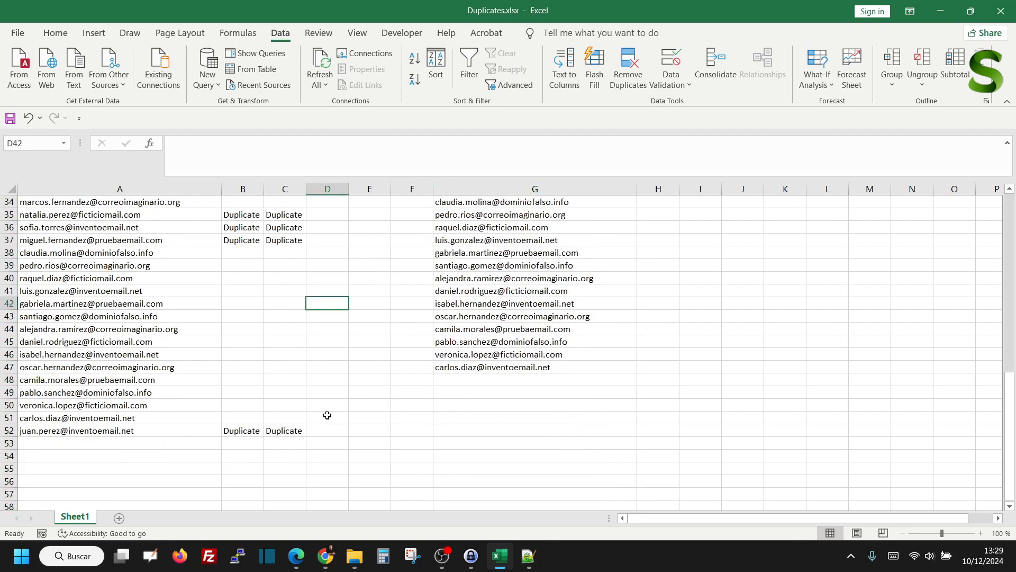
left_click(286, 430)
scroll(282, 343, "up", 2)
left_click(283, 316)
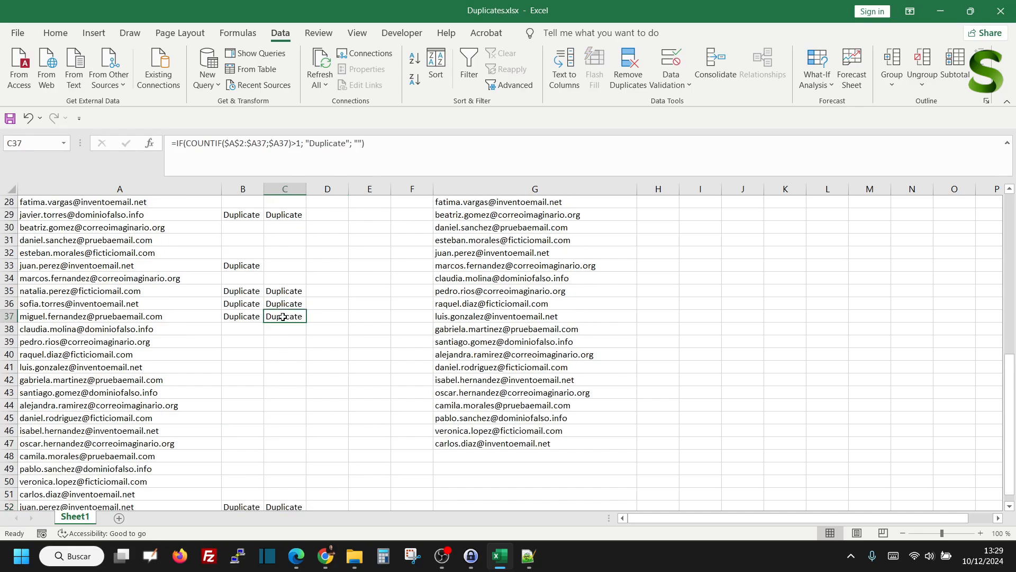
left_click(281, 304)
left_click(279, 290)
left_click(274, 216)
scroll(313, 303, "up", 3)
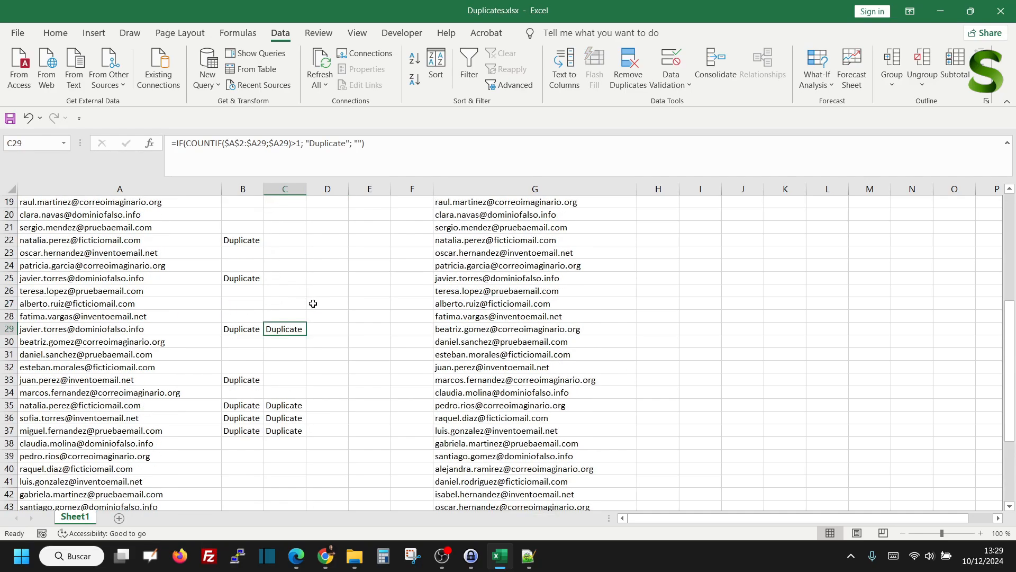
scroll(323, 296, "up", 6)
Compare the end of the column G list with column A, checking cells G48 through G52
scroll(335, 295, "down", 13)
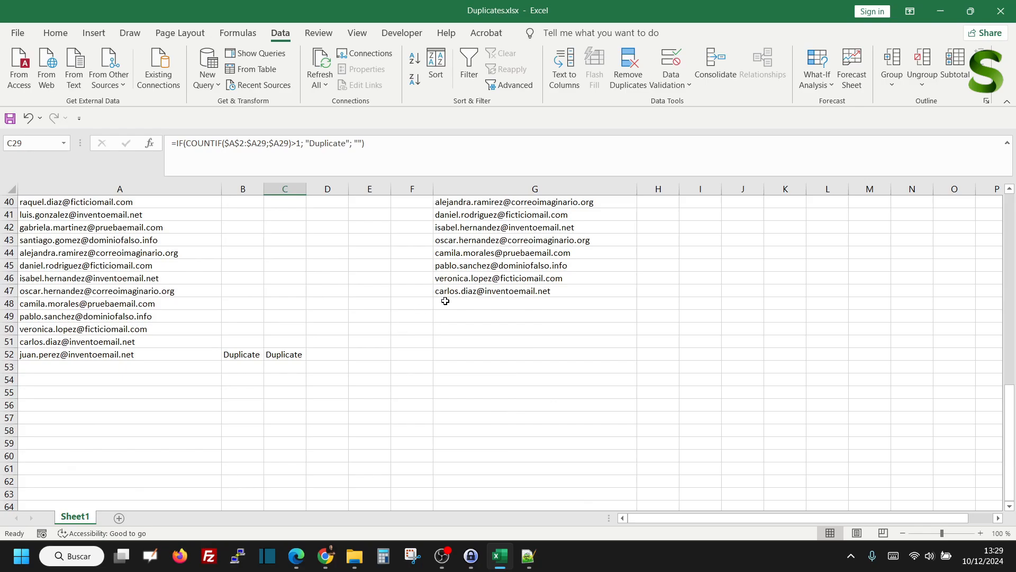
left_click(446, 302)
left_click(448, 315)
left_click(448, 328)
left_click(447, 341)
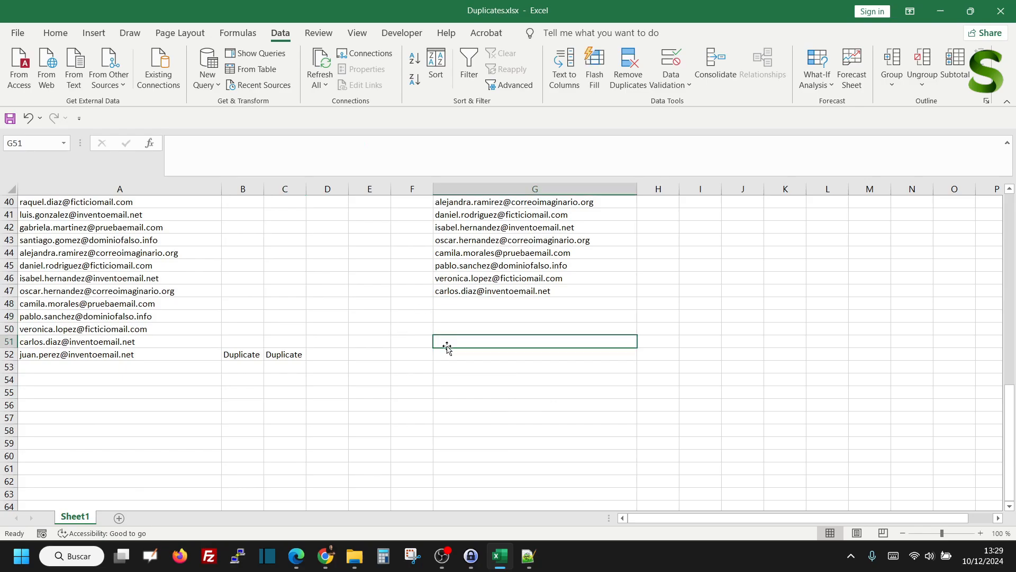
left_click(447, 354)
scroll(406, 363, "up", 6)
scroll(344, 360, "down", 3)
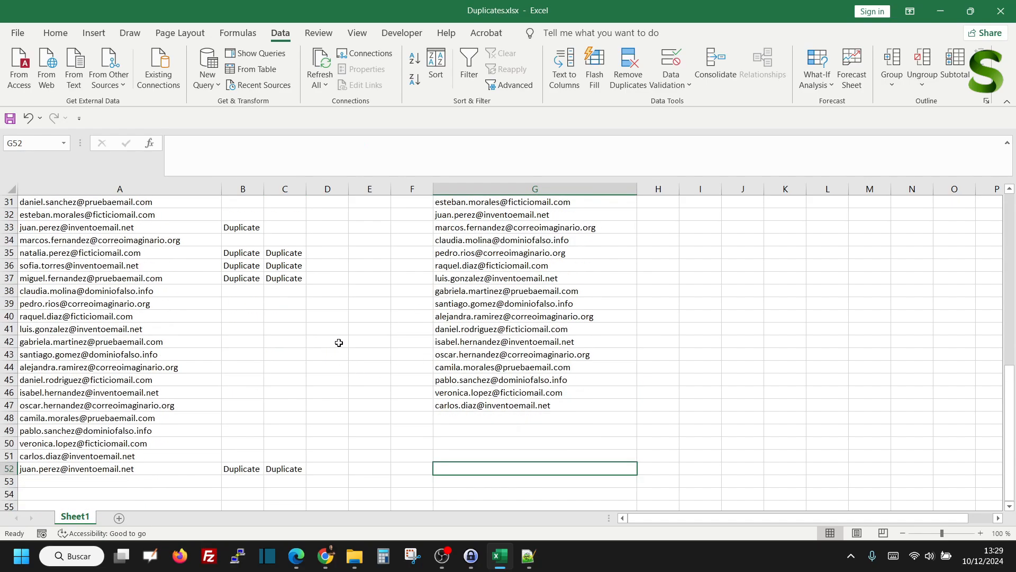
Review the full deduplicated list in column G alongside the original emails and duplicate flags in columns A to C
scroll(339, 343, "up", 10)
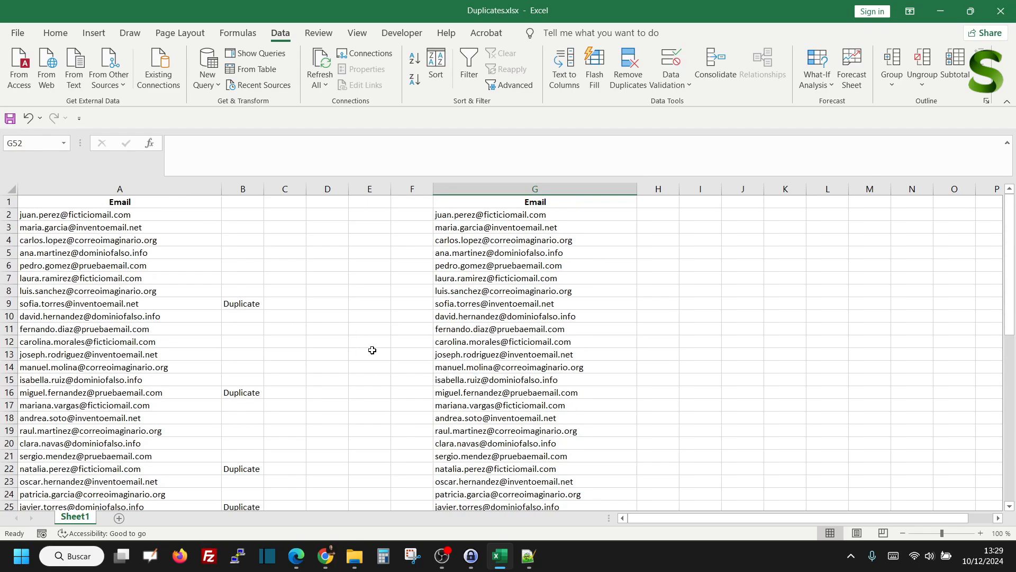
scroll(374, 347, "down", 8)
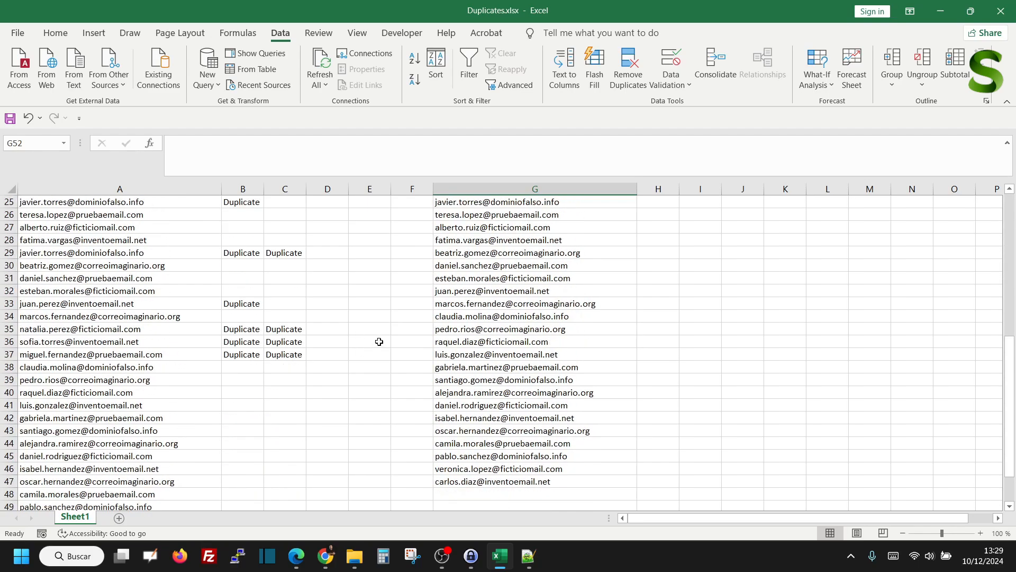
scroll(379, 341, "up", 2)
scroll(365, 352, "down", 2)
scroll(466, 339, "up", 4)
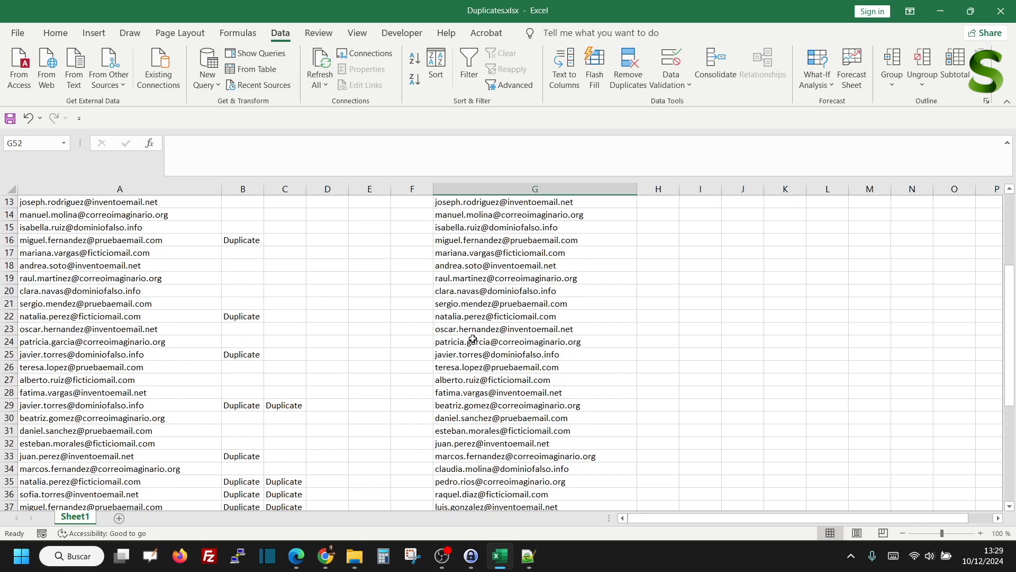
scroll(473, 339, "up", 3)
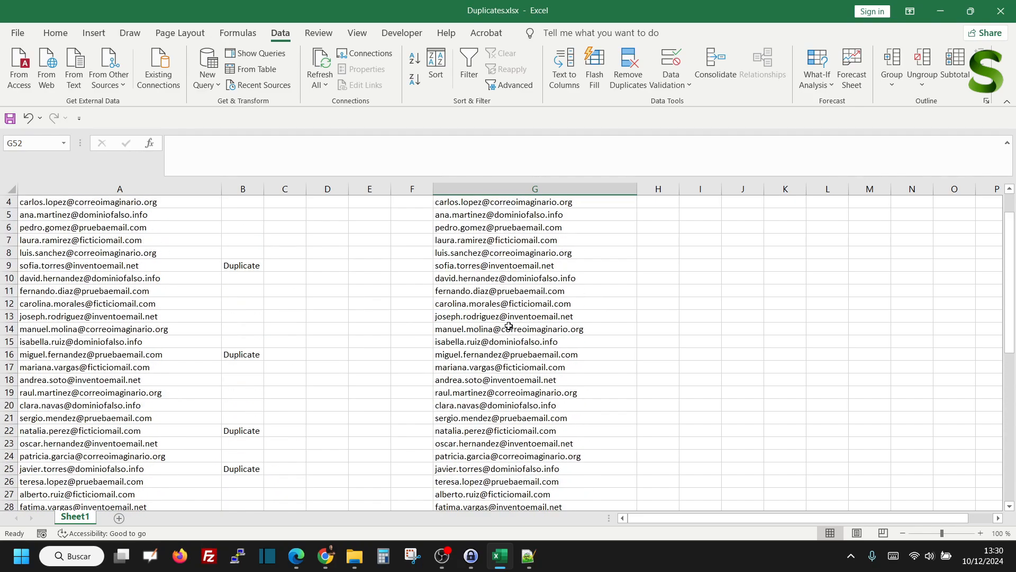
scroll(500, 327, "up", 1)
left_click(477, 239)
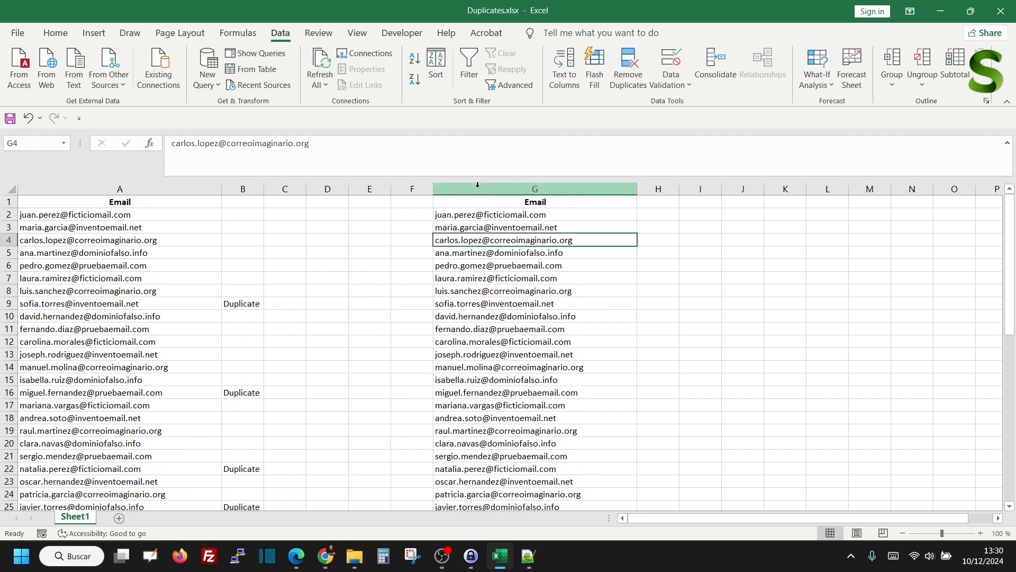
scroll(483, 265, "down", 3)
scroll(489, 288, "up", 3)
left_click(535, 189)
scroll(538, 356, "down", 8)
scroll(537, 355, "up", 8)
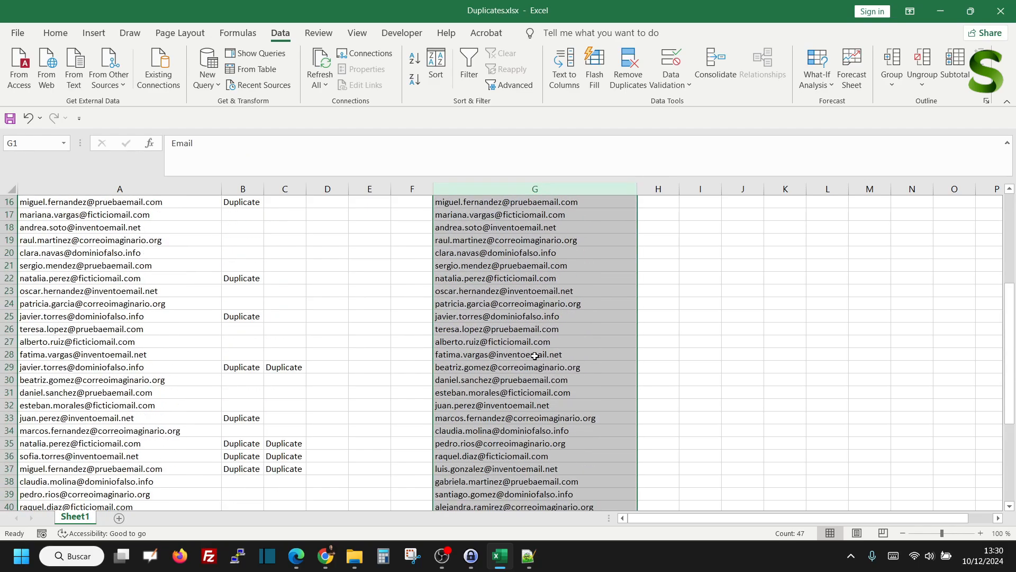
left_click(328, 330)
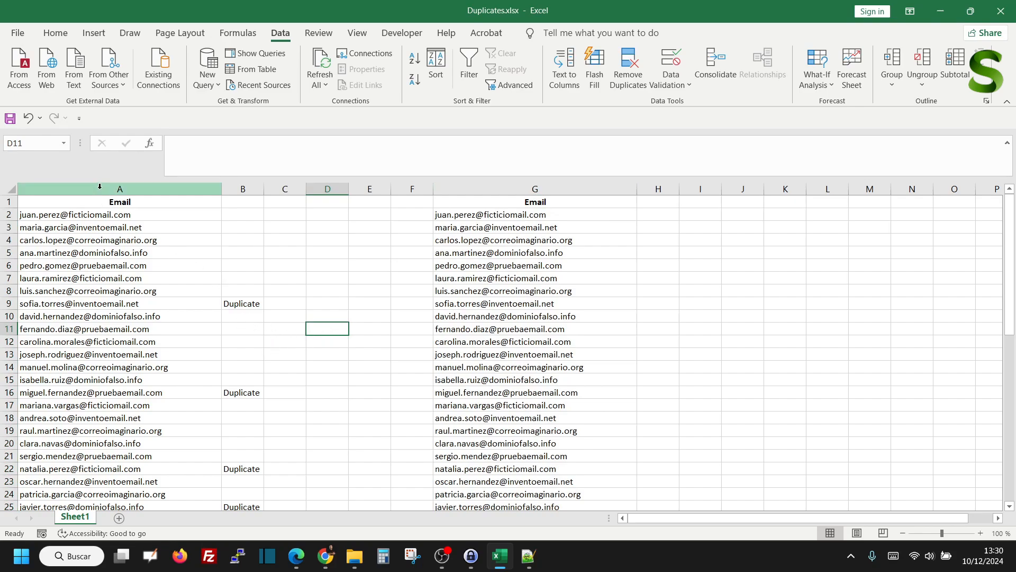
scroll(286, 329, "down", 6)
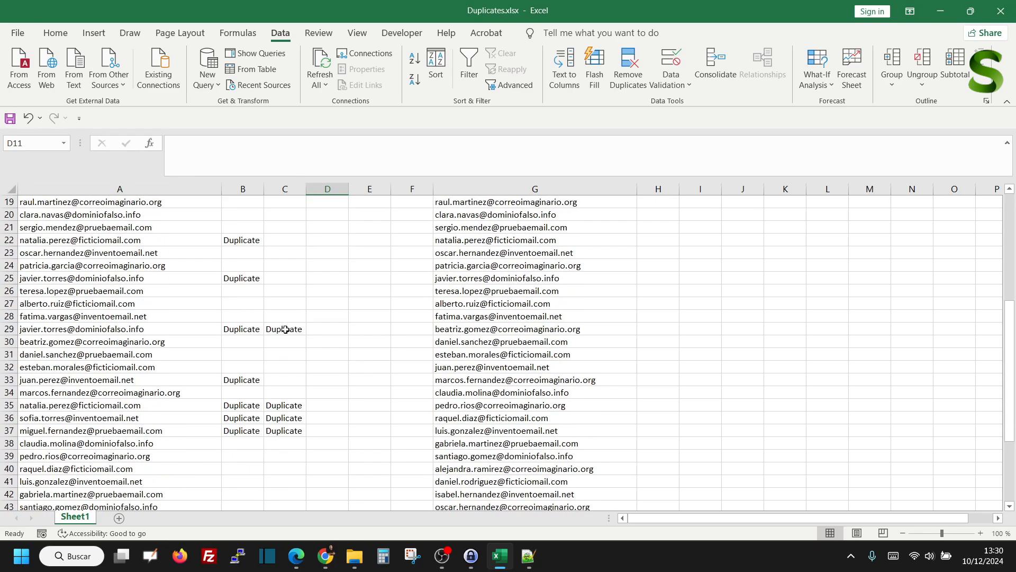
scroll(284, 334, "up", 6)
scroll(282, 335, "down", 6)
scroll(281, 333, "up", 6)
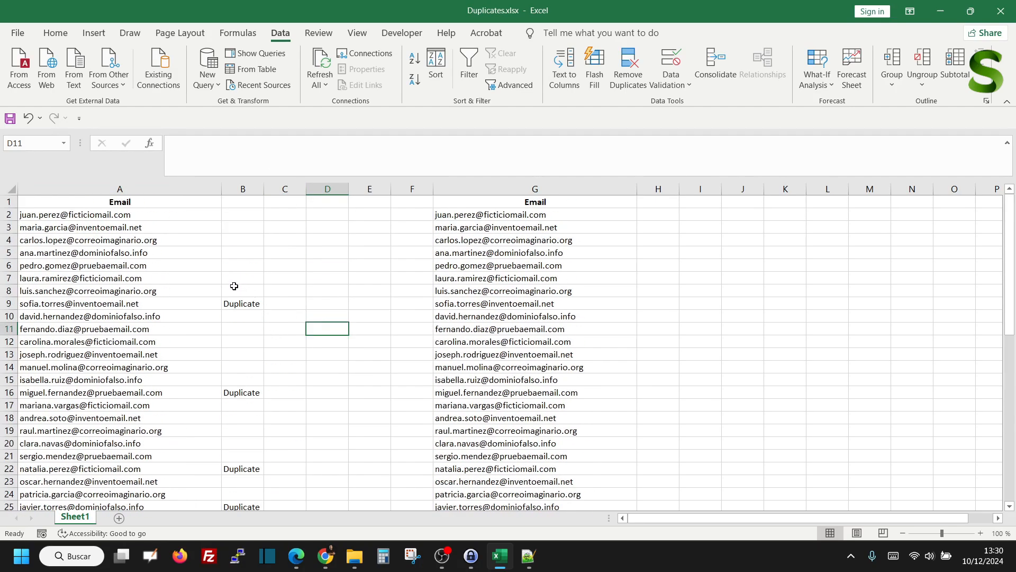
Add filters to the header row of columns A through C
left_click_drag(65, 188, 287, 183)
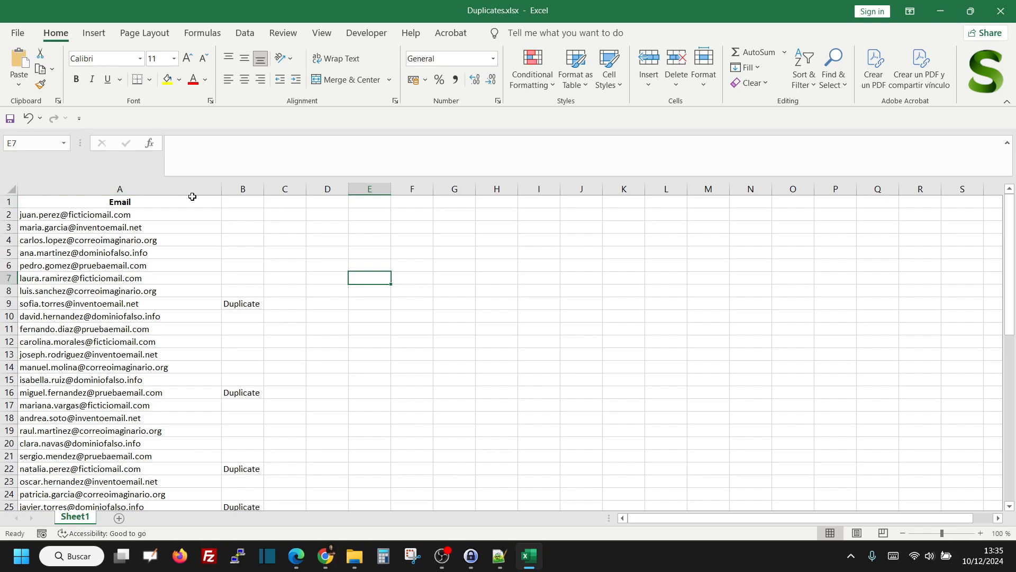
left_click_drag(286, 189, 109, 189)
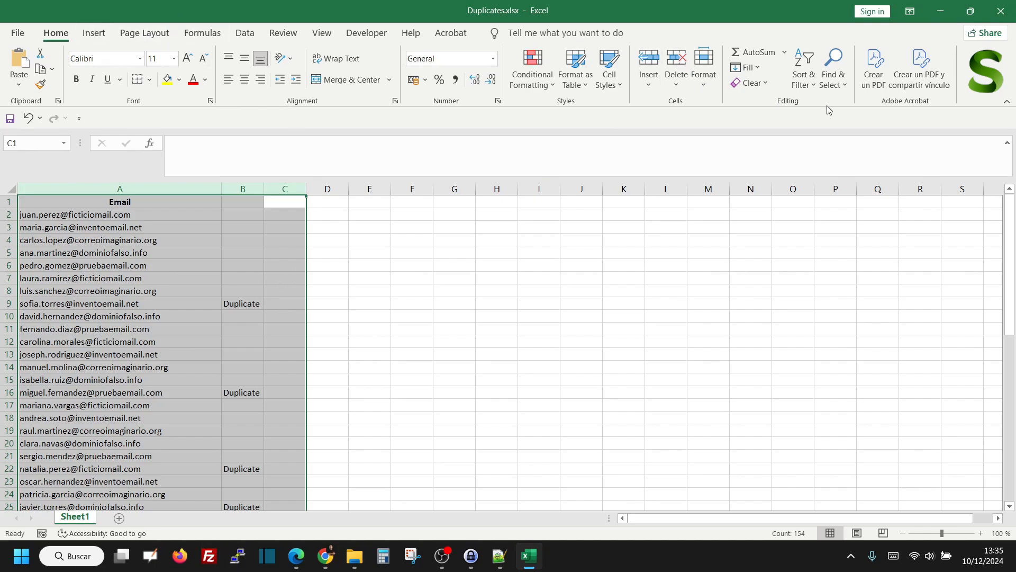
left_click(805, 74)
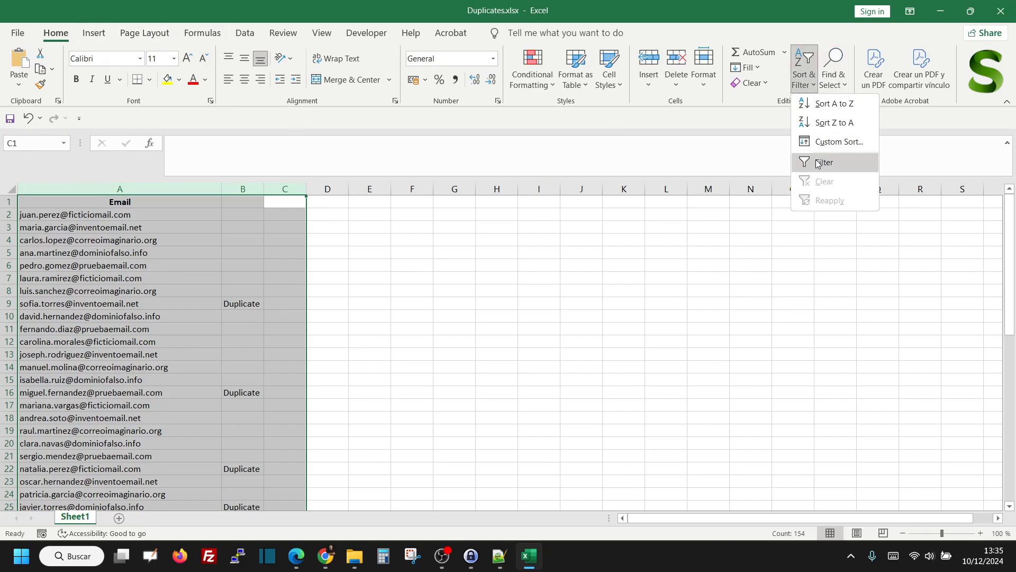
left_click(821, 161)
left_click(292, 238)
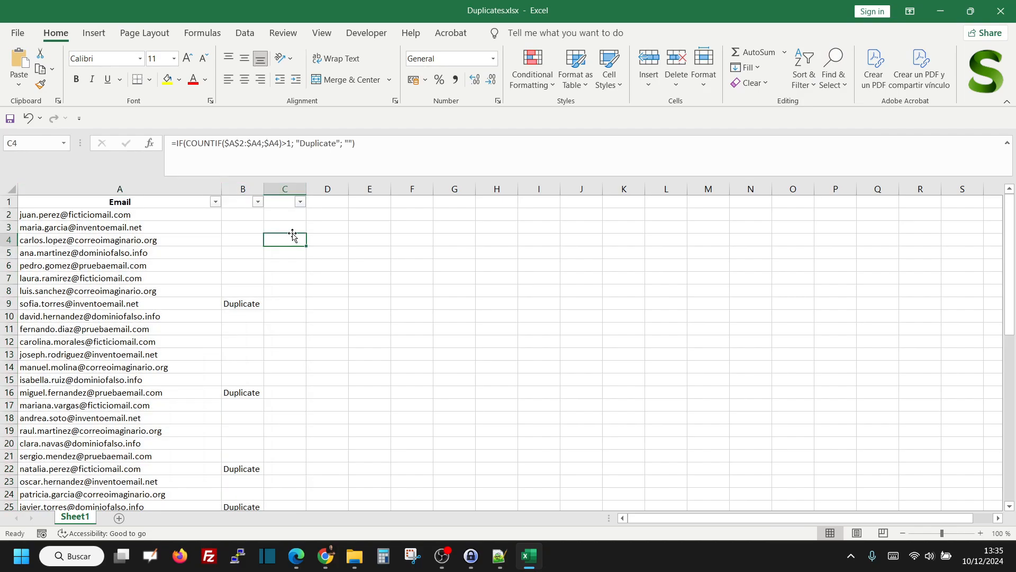
Filter column C to show only the rows with the value Duplicate
left_click(300, 203)
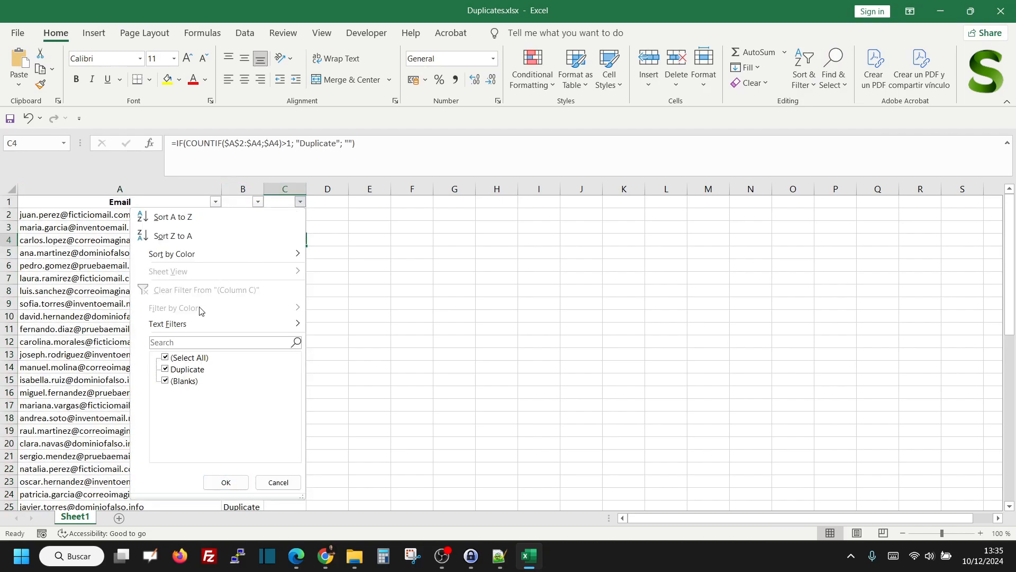
left_click(165, 358)
left_click(165, 370)
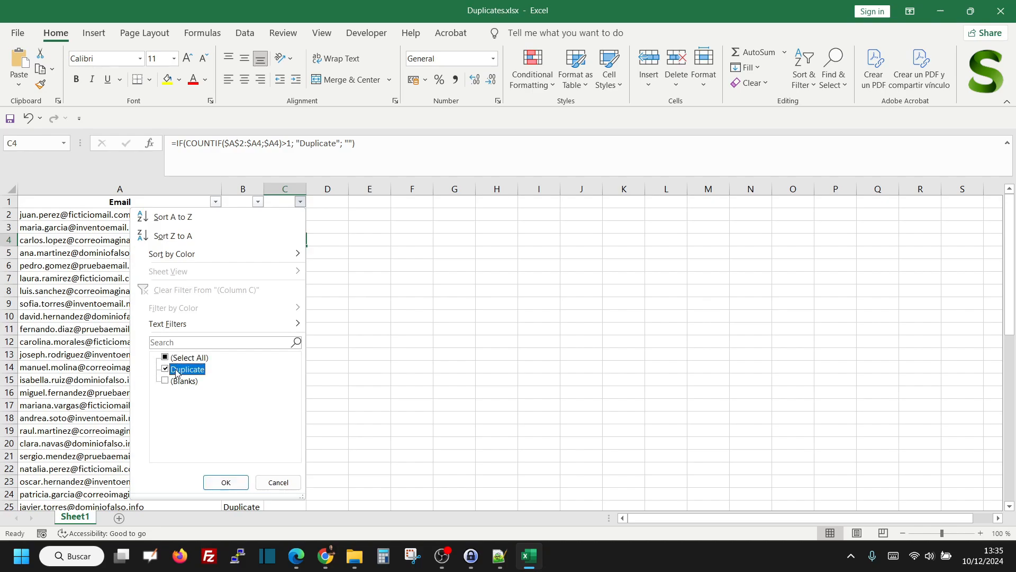
left_click(217, 483)
left_click(272, 340)
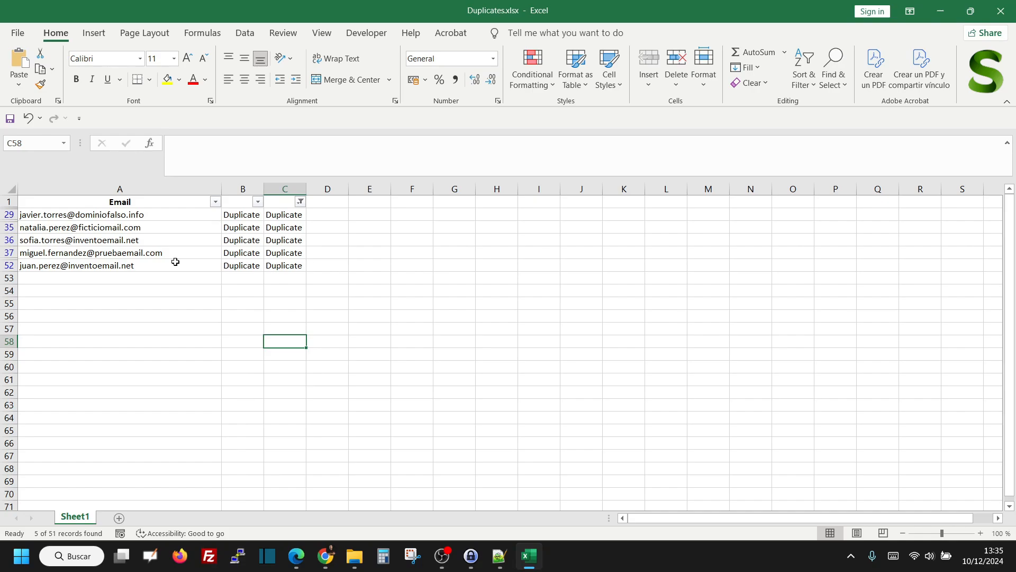
Delete all the filtered Duplicate rows, from row 29 through row 52, as entire sheet rows
left_click_drag(9, 266, 9, 235)
left_click_drag(9, 235, 9, 215)
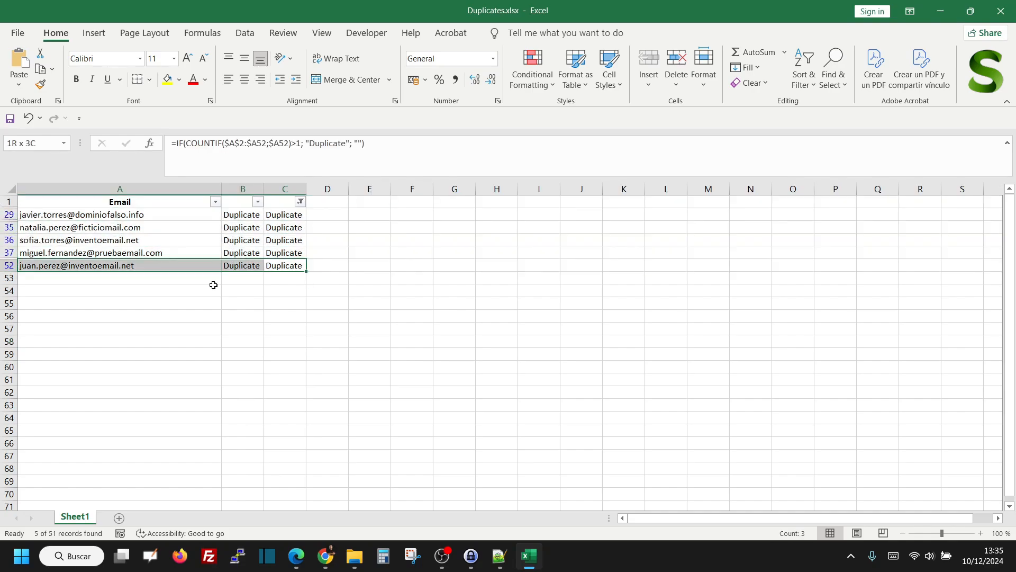
key("shift+Up")
key("shift+Up")
key("shift+Up")
key("shift+Up")
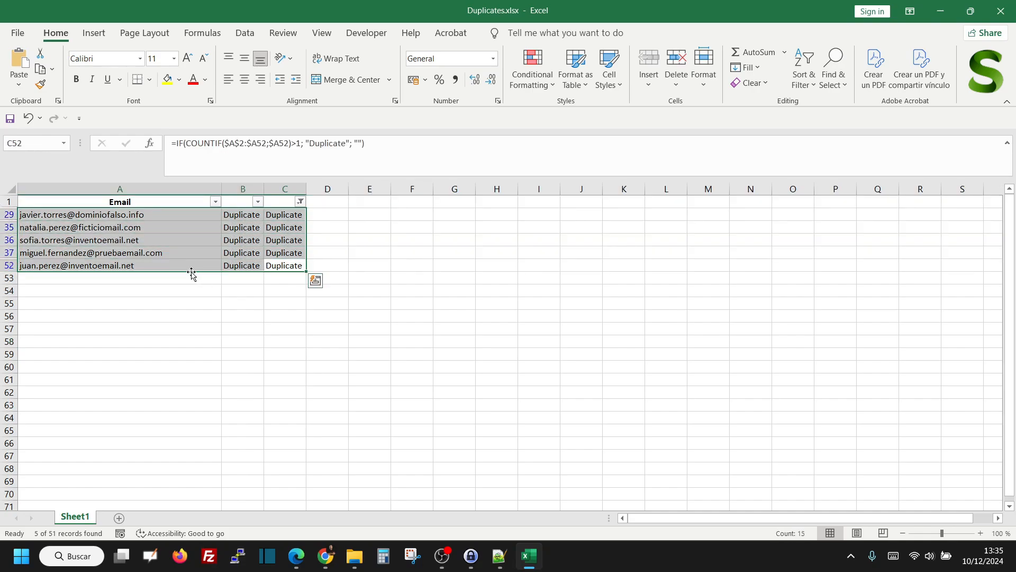
right_click(160, 218)
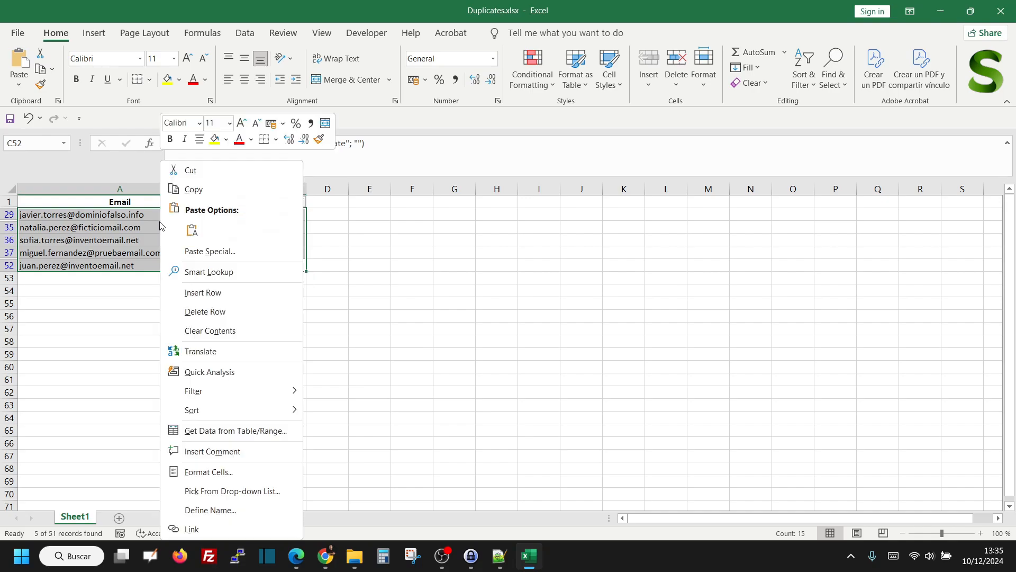
left_click(221, 316)
left_click(489, 313)
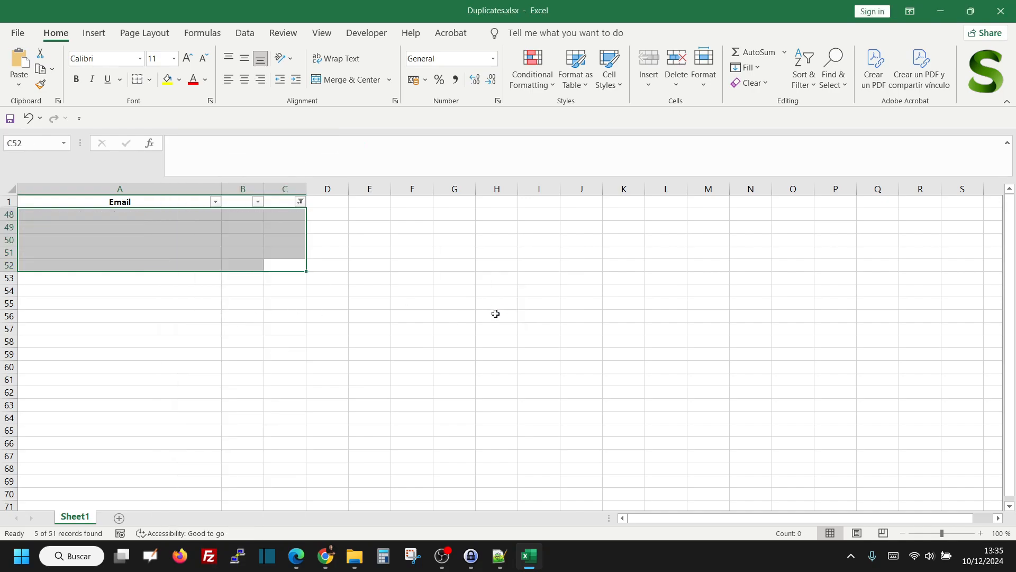
Reset the column C filter to include all values so every remaining row is shown
left_click(300, 326)
left_click(300, 201)
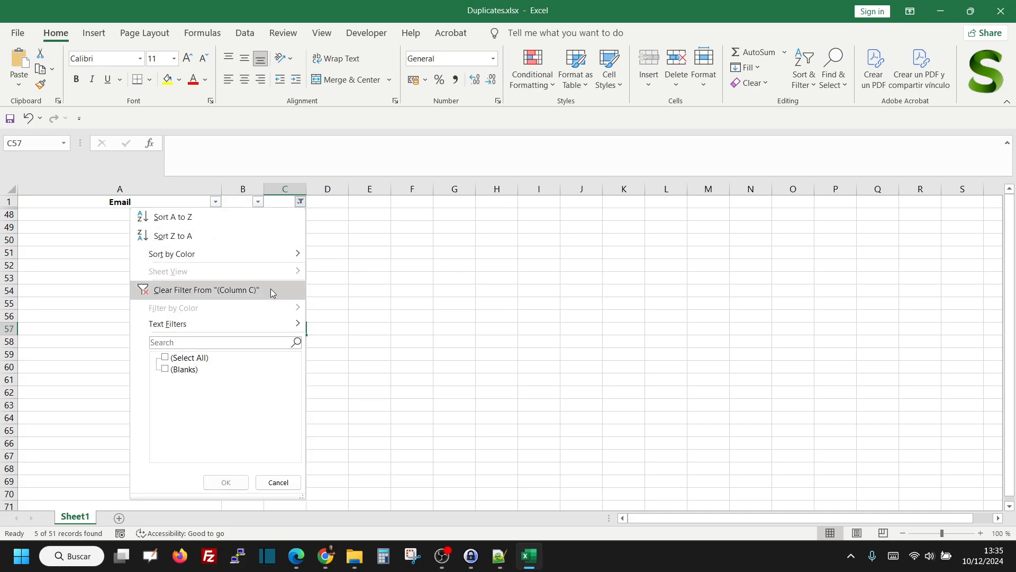
left_click(178, 358)
left_click(226, 482)
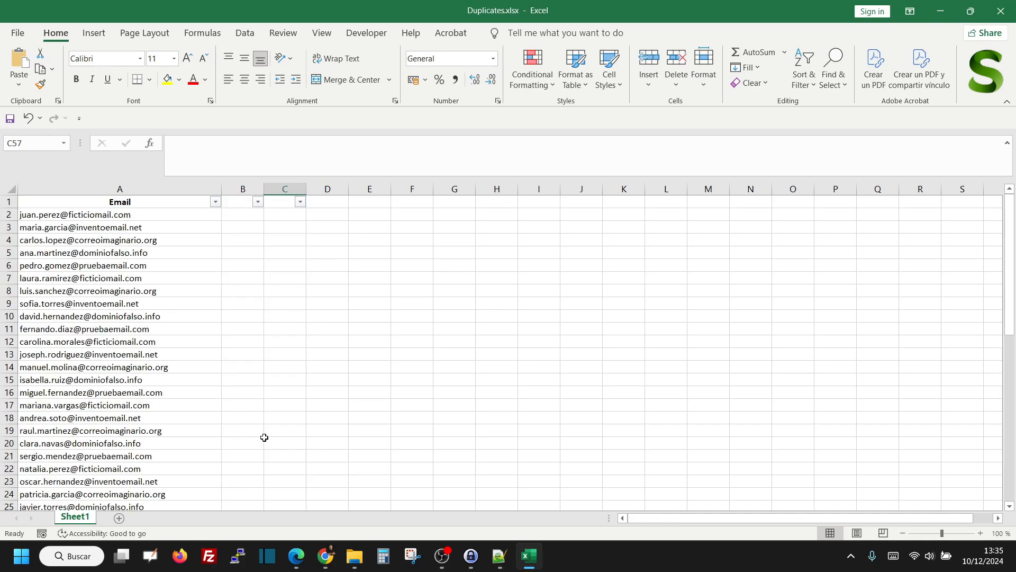
Turn off the filters on the header row and check the remaining email list through its last entry
left_click(9, 202)
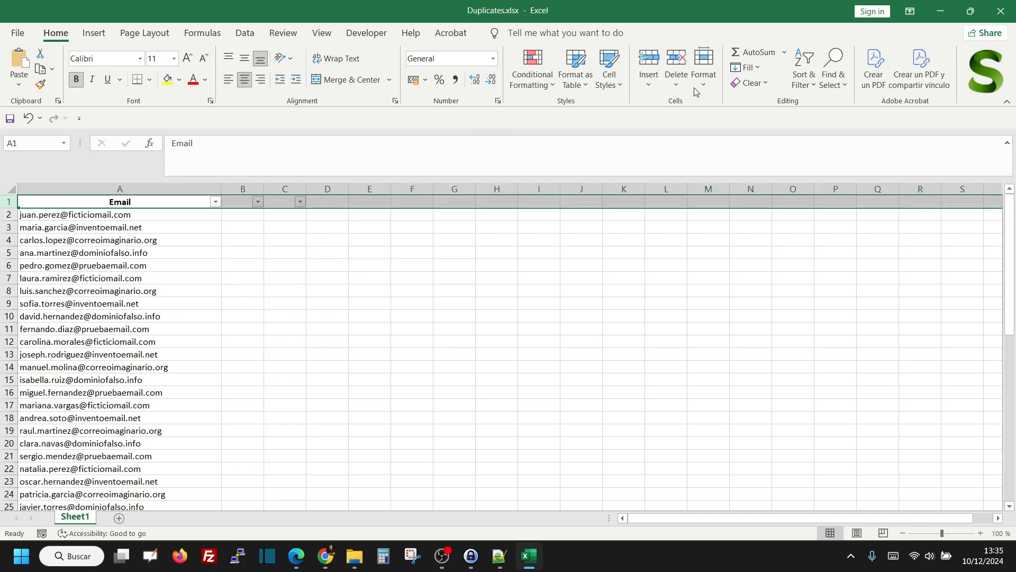
left_click(804, 74)
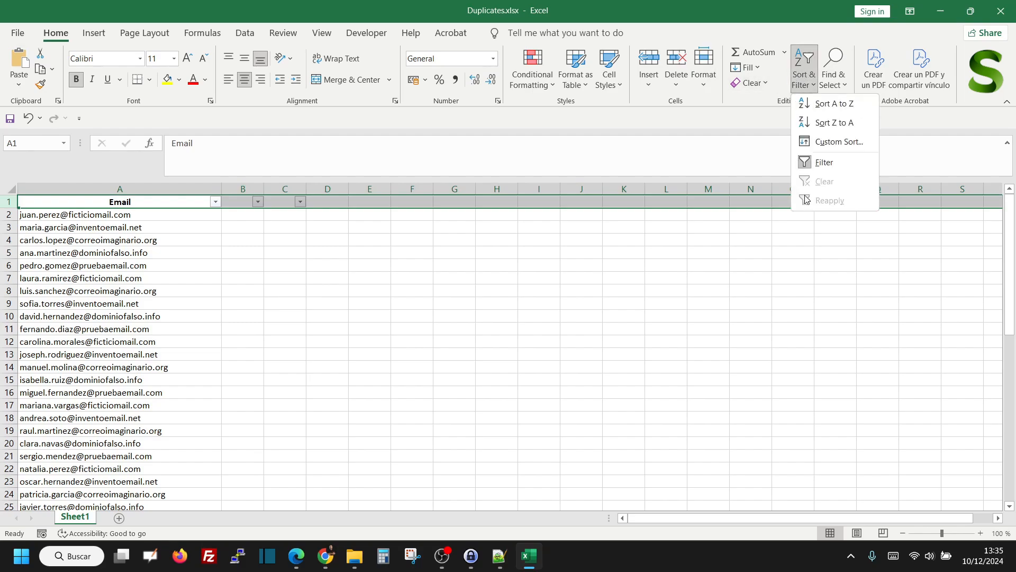
left_click(818, 169)
left_click(449, 276)
scroll(243, 336, "down", 12)
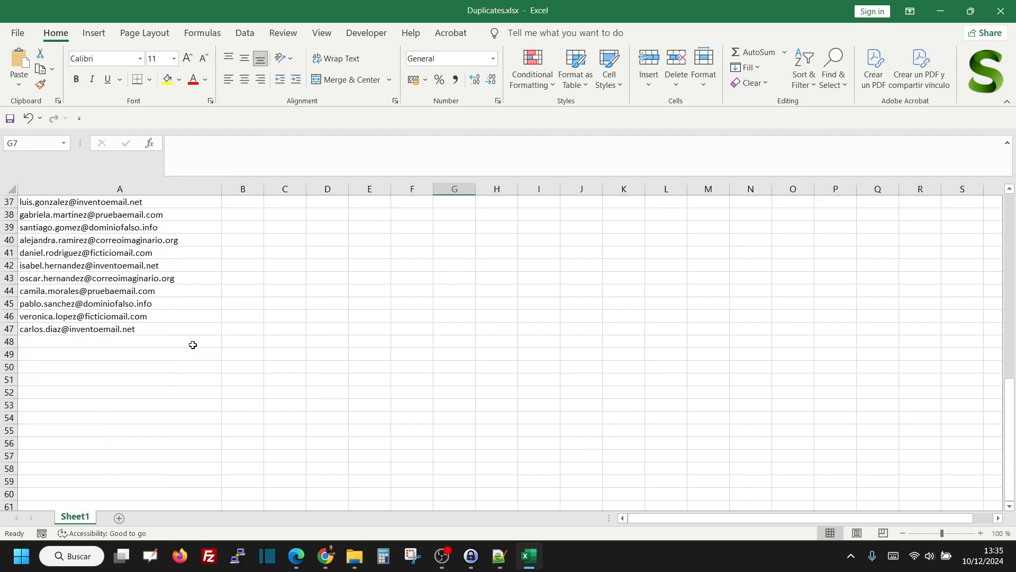
left_click(129, 327)
scroll(233, 339, "up", 12)
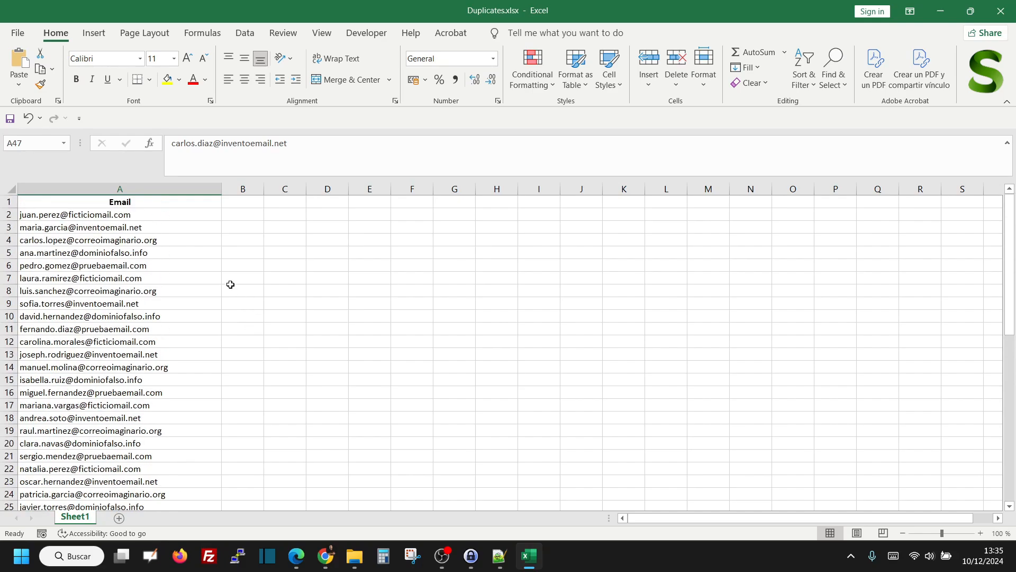